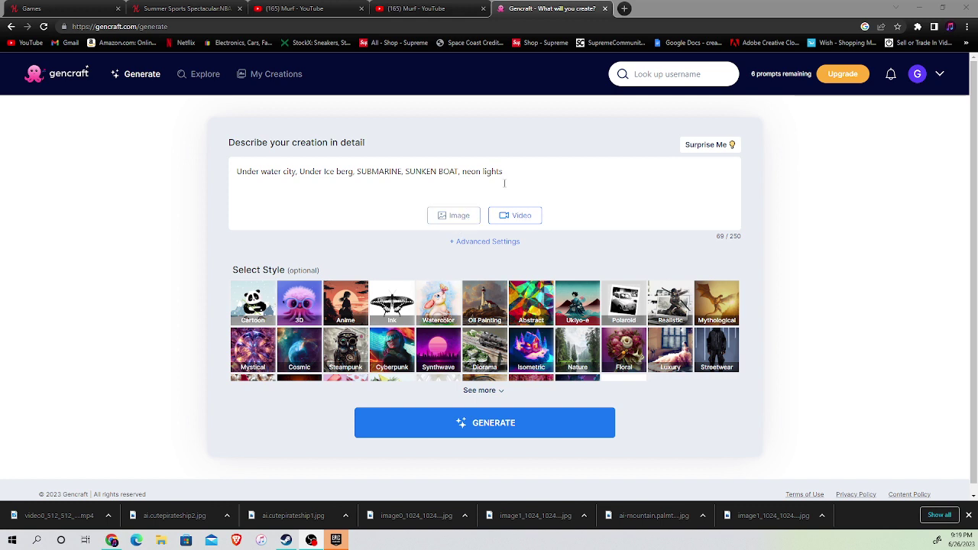
Copy the underwater city submarine prompt and generate a video from it in Video mode.
{"action": "left_click_drag", "start_coordinate": [504, 174], "coordinate": [221, 184]}
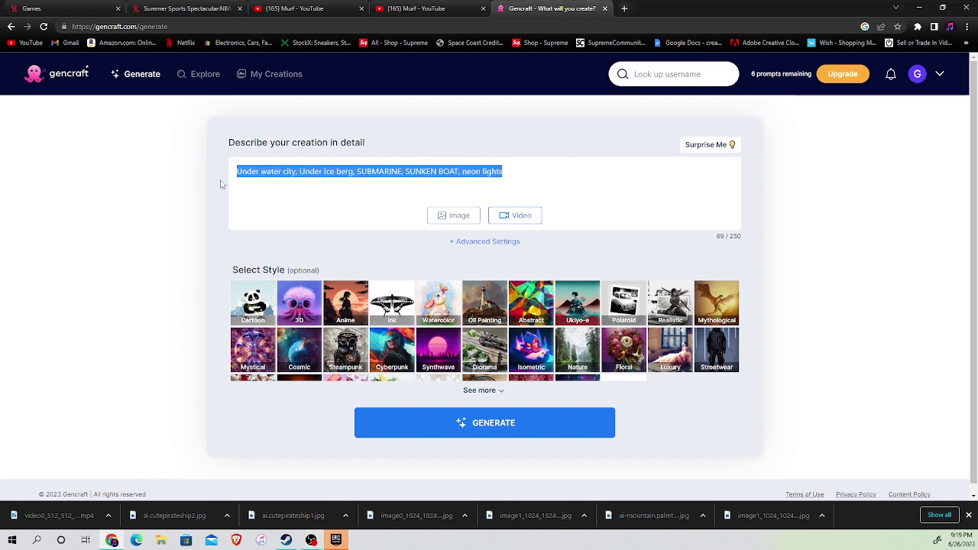
{"action": "right_click", "coordinate": [301, 170]}
{"action": "left_click", "coordinate": [333, 211]}
{"action": "left_click", "coordinate": [272, 224]}
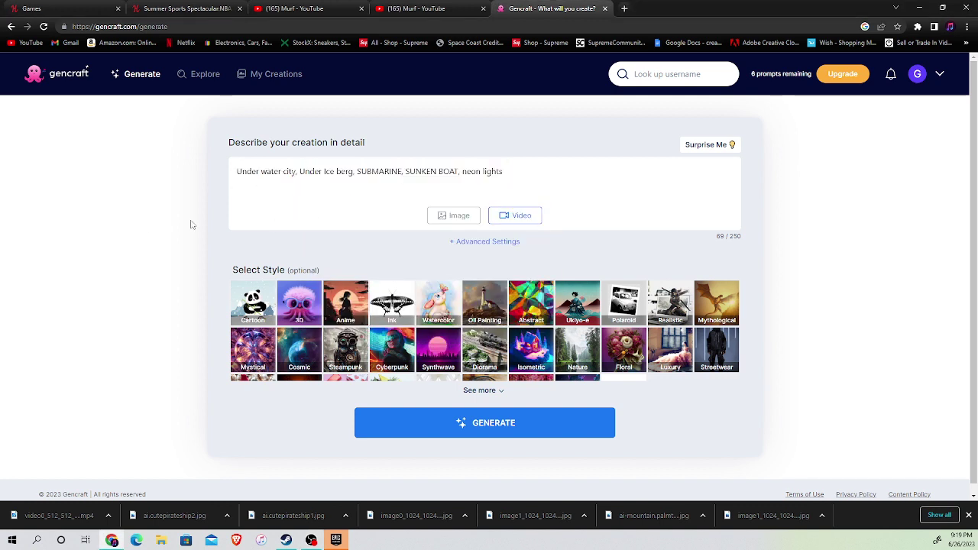
{"action": "left_click", "coordinate": [501, 420]}
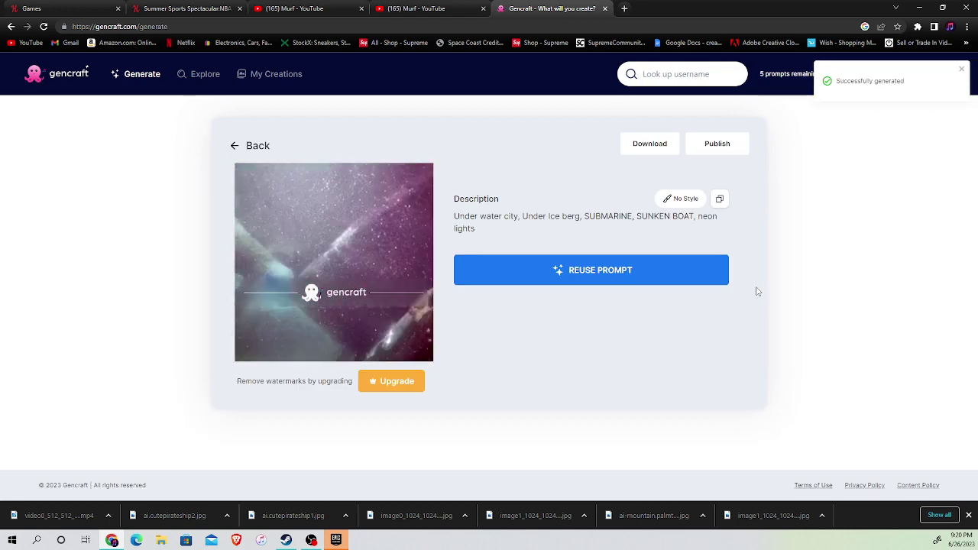
{"action": "mouse_move", "coordinate": [379, 294]}
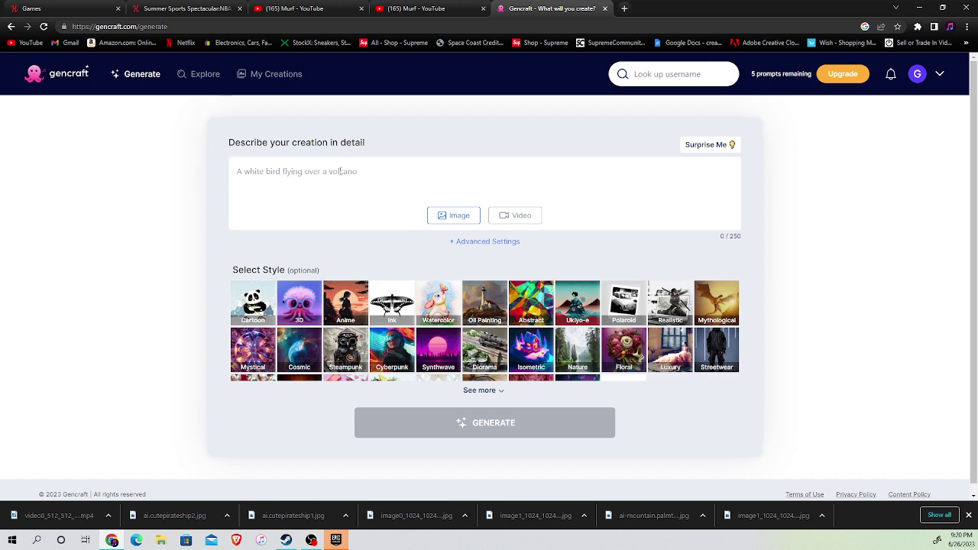
Paste the 'underwater city, SUBMARINE, SUNKEN BOAT, neon lights' prompt and generate images.
{"action": "key", "text": "ctrl+v"}
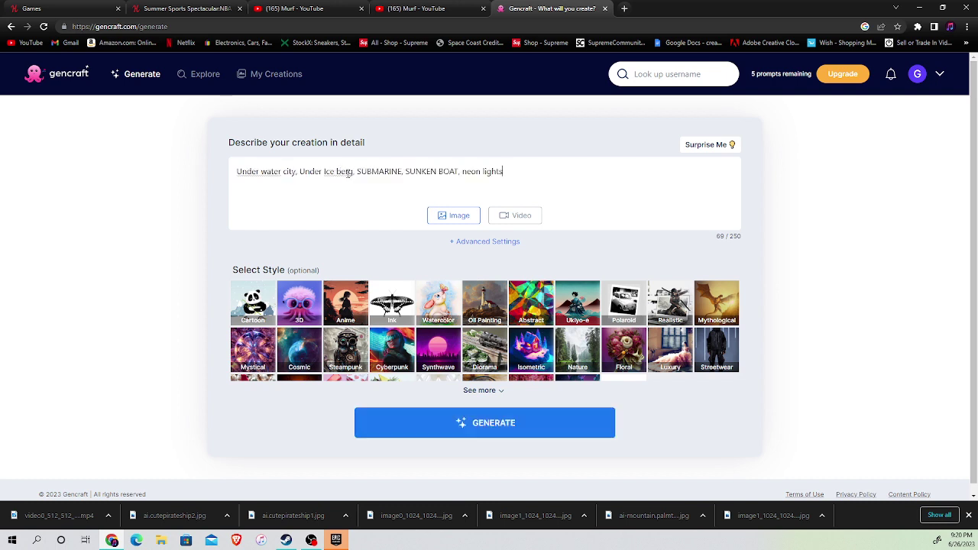
{"action": "left_click", "coordinate": [500, 424]}
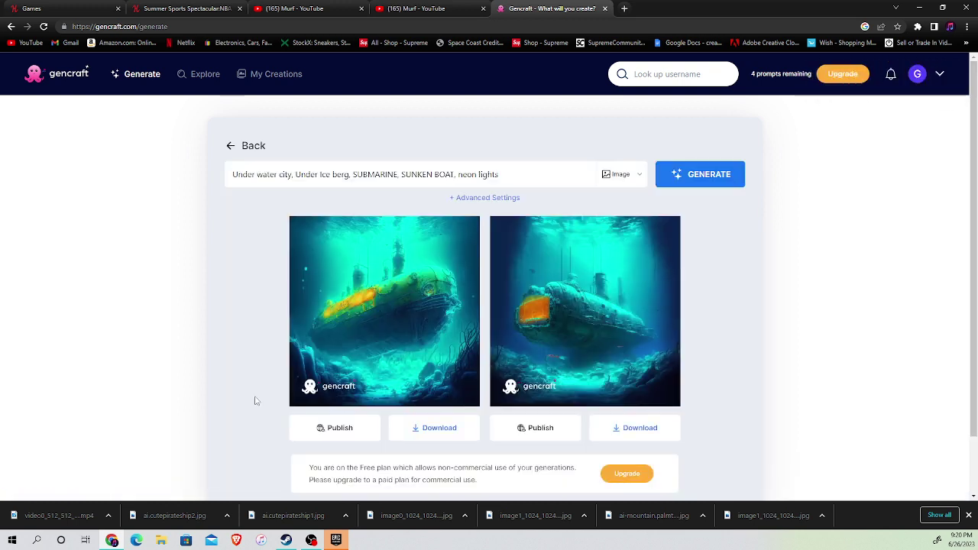
Preview the first and second submarine images, then return to both results.
{"action": "left_click", "coordinate": [453, 302]}
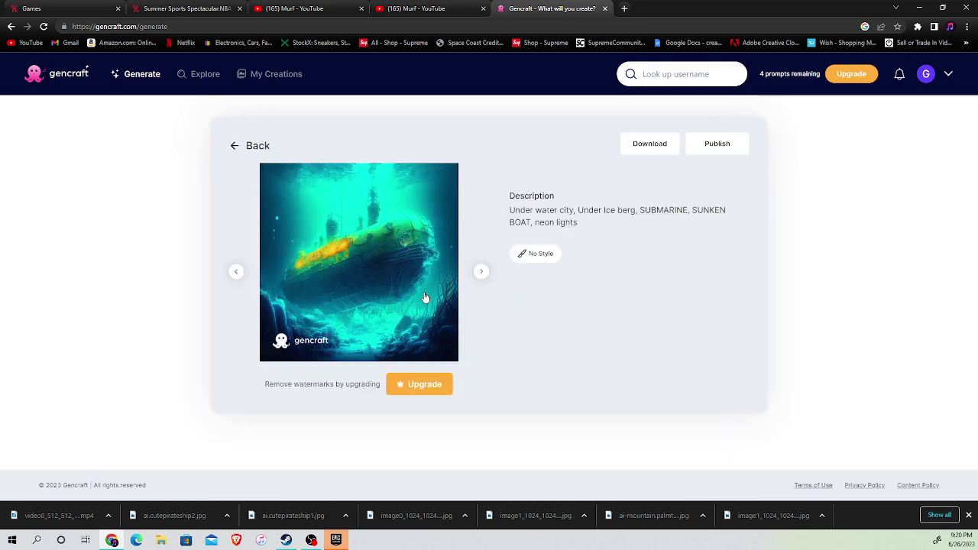
{"action": "left_click", "coordinate": [235, 145]}
{"action": "left_click", "coordinate": [590, 305]}
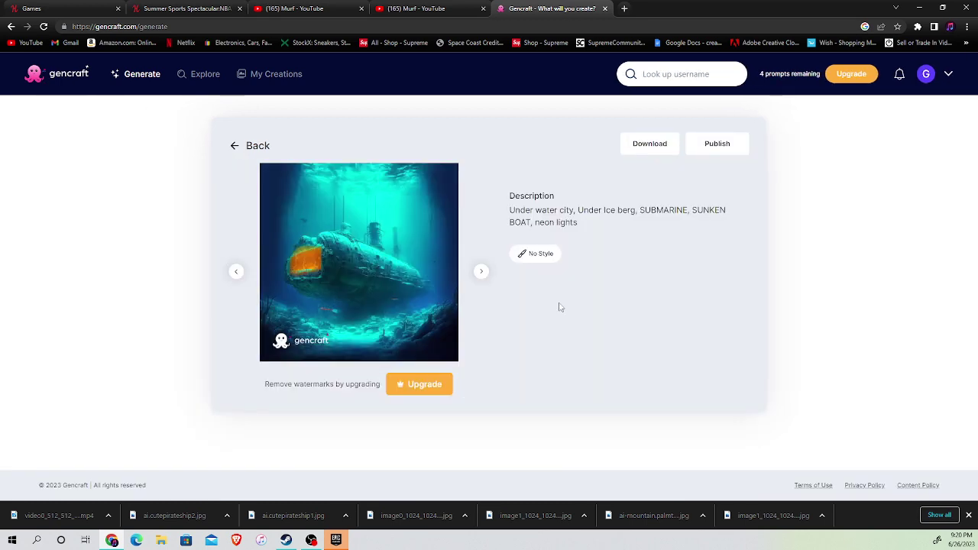
{"action": "left_click", "coordinate": [238, 144]}
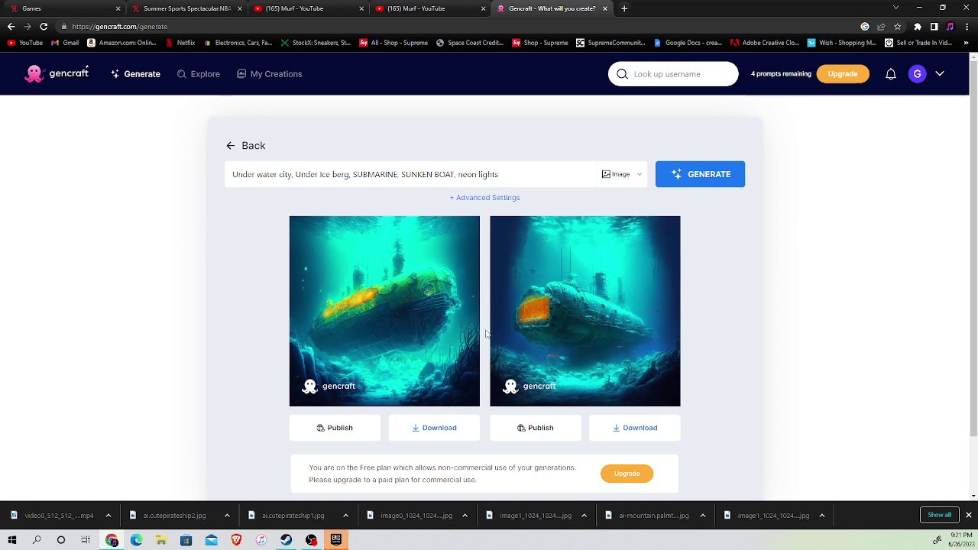
Save the second and then the first submarine image as JPEGs into AI ART.
{"action": "right_click", "coordinate": [603, 304]}
{"action": "left_click", "coordinate": [654, 332]}
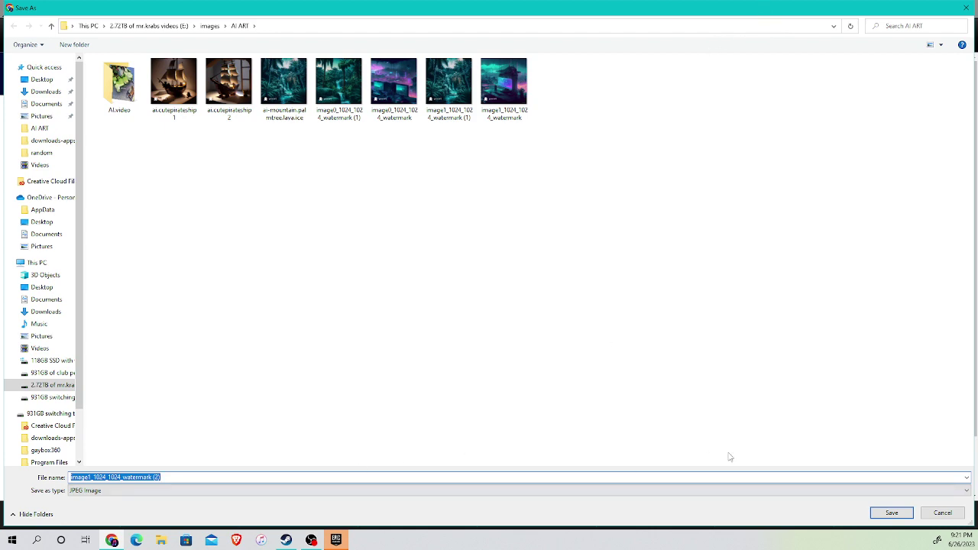
{"action": "left_click", "coordinate": [891, 512]}
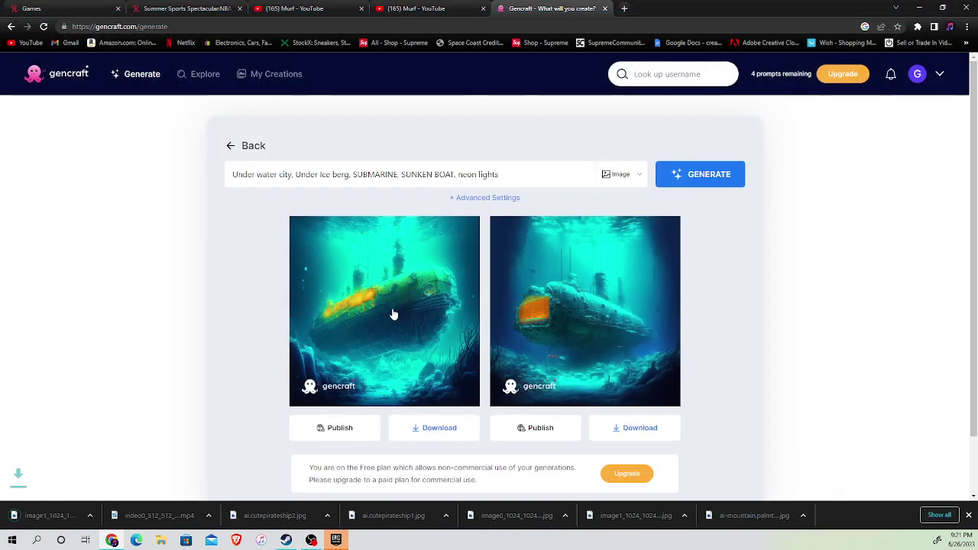
{"action": "right_click", "coordinate": [395, 313]}
{"action": "left_click", "coordinate": [446, 330]}
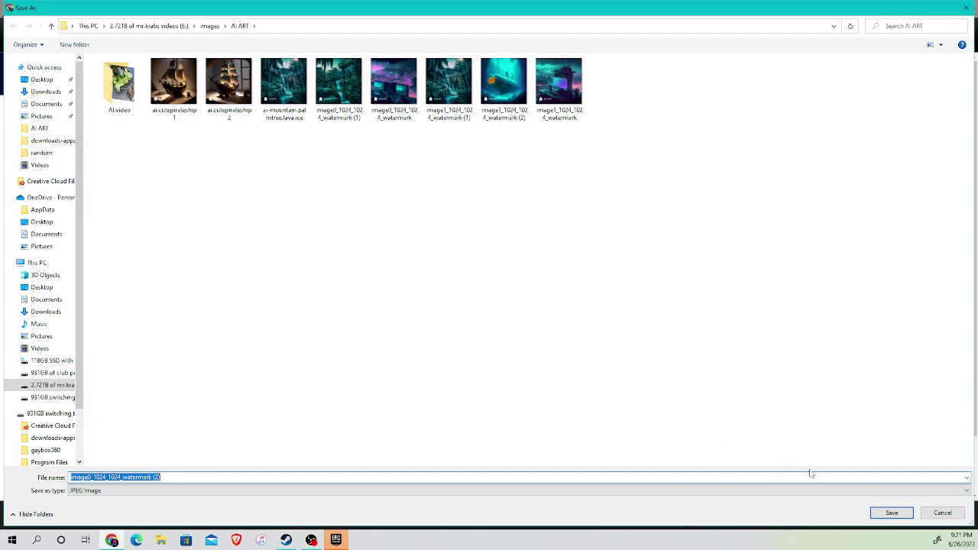
{"action": "left_click", "coordinate": [891, 512]}
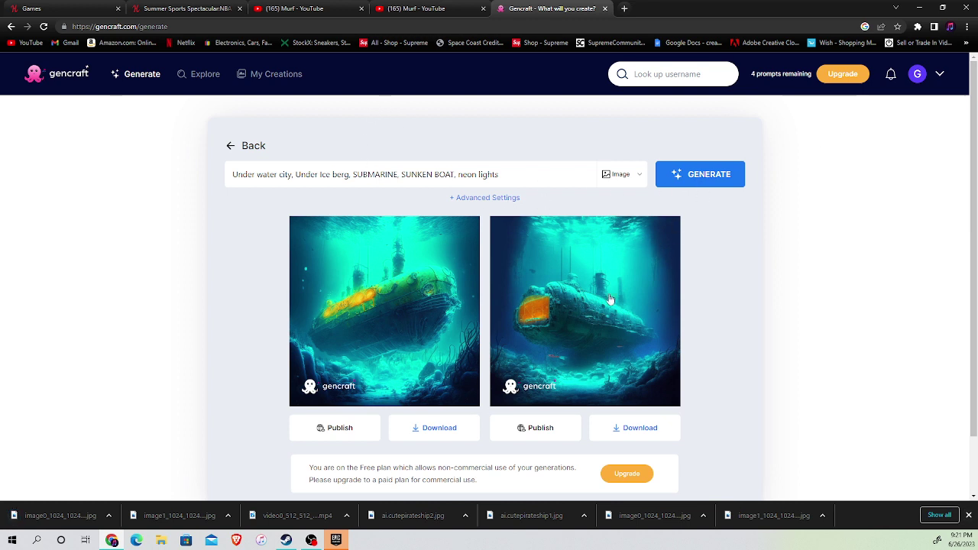
Publish the second and first submarine images, confirming each, then go back to the form.
{"action": "left_click", "coordinate": [549, 429]}
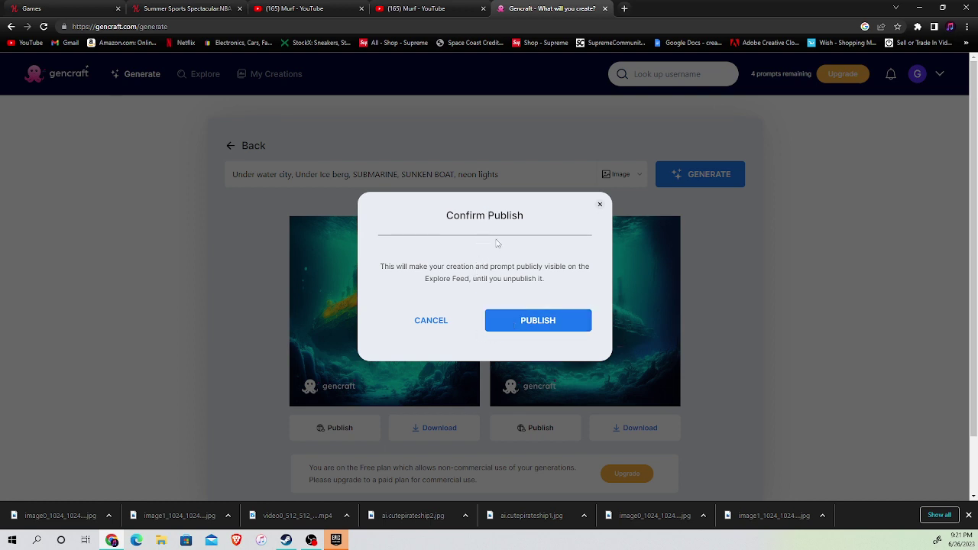
{"action": "left_click", "coordinate": [525, 327]}
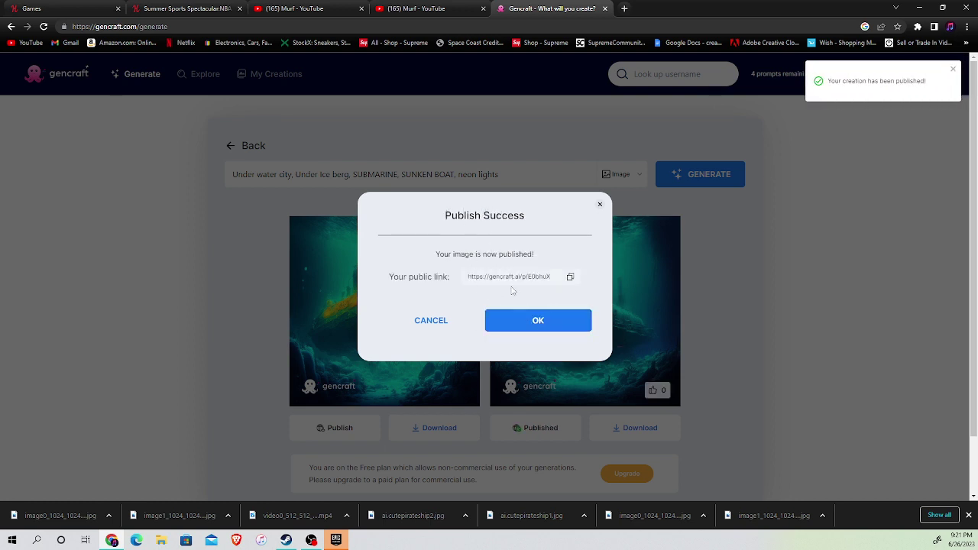
{"action": "left_click", "coordinate": [523, 324]}
{"action": "left_click", "coordinate": [346, 432]}
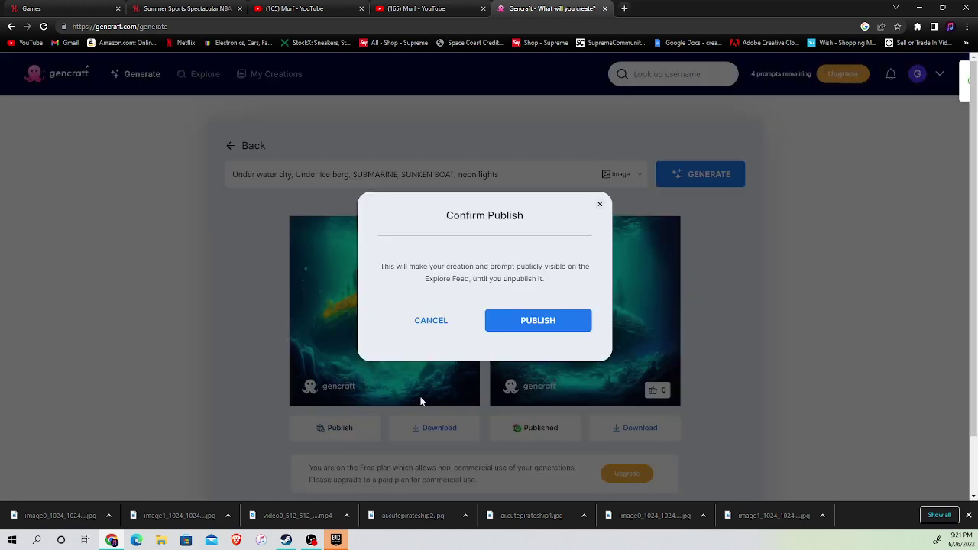
{"action": "left_click", "coordinate": [545, 327]}
{"action": "left_click", "coordinate": [547, 328]}
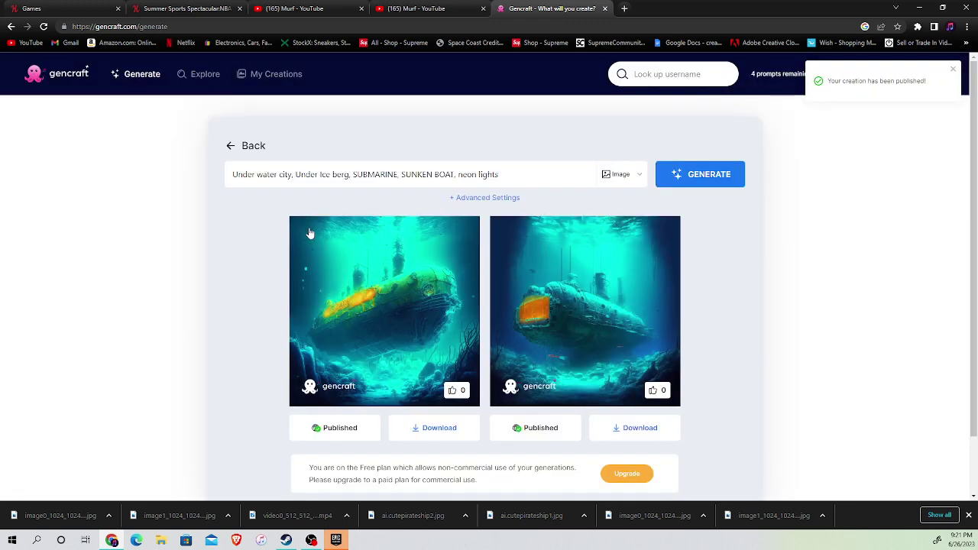
{"action": "left_click", "coordinate": [229, 145]}
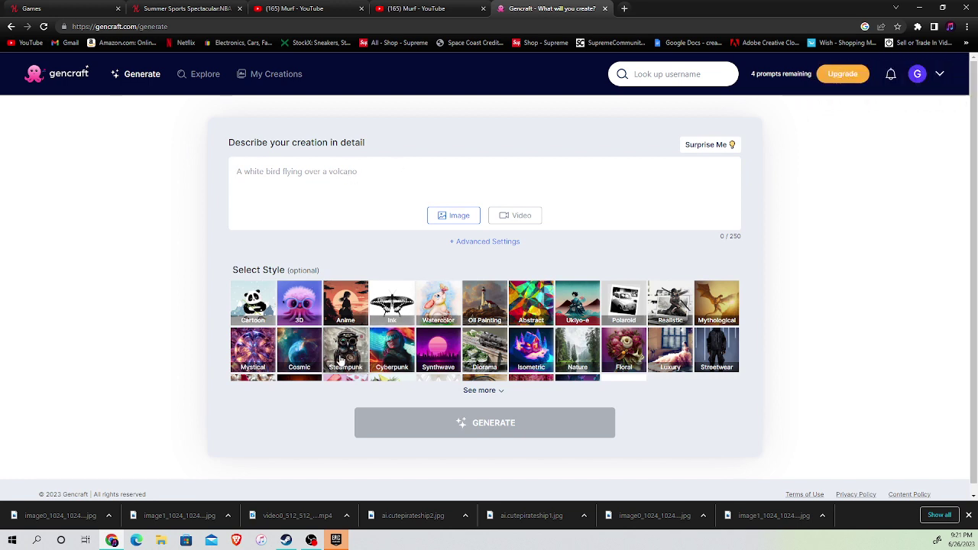
Enter the 'Clock work Pirate ship, Steam powered, Cannons, Fire, Steam punk' prompt with Steampunk style.
{"action": "left_click", "coordinate": [313, 175]}
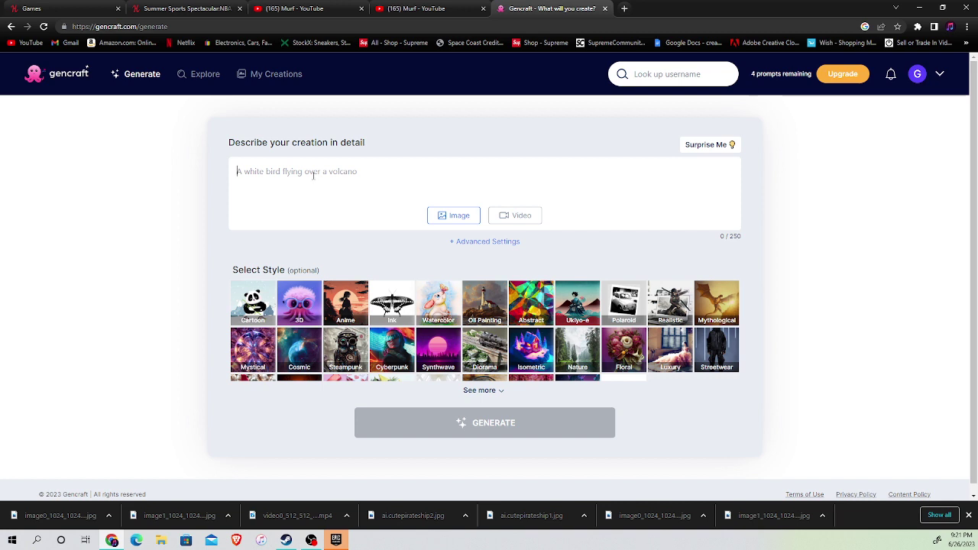
{"action": "type", "text": "Cl"}
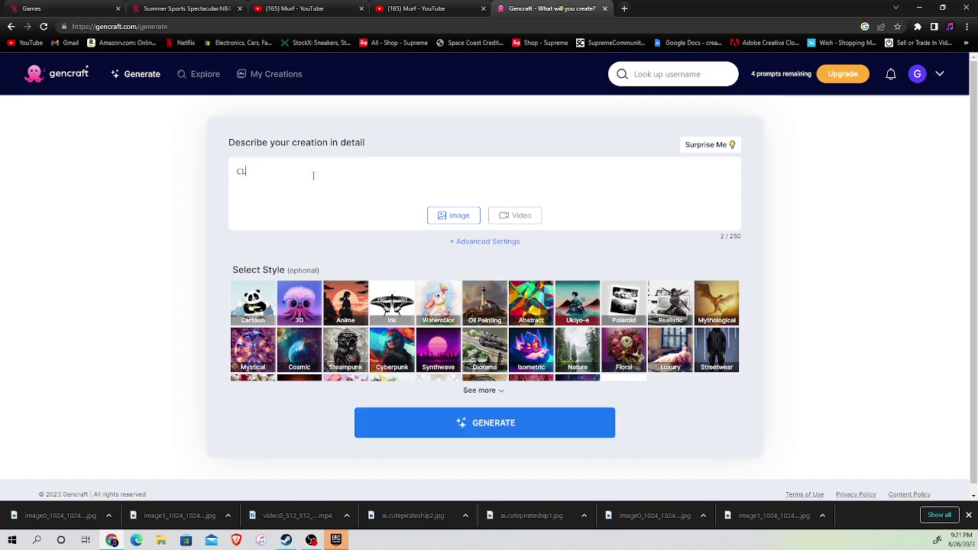
{"action": "type", "text": "ock work Pirate ship , STeam powered, CAnnons,"}
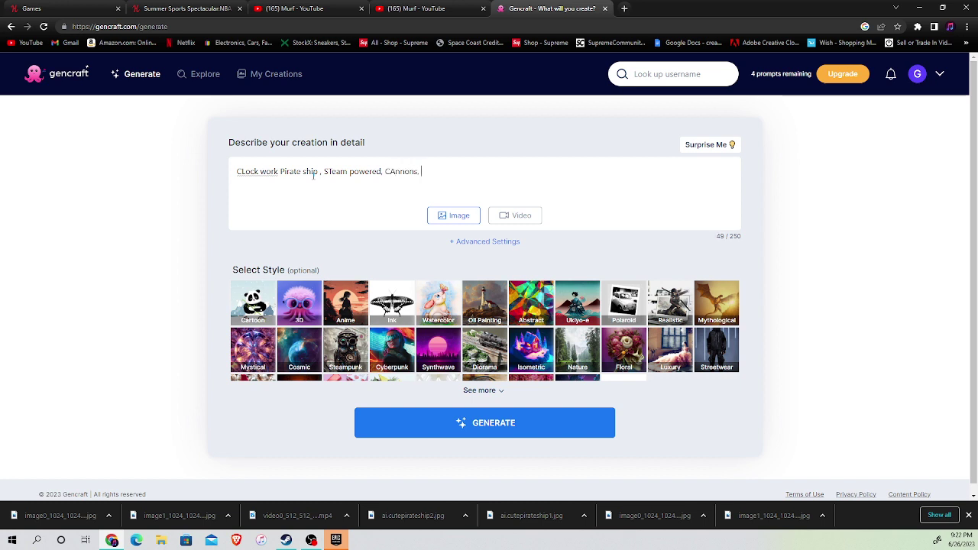
{"action": "type", "text": "ire, Steram punk,"}
{"action": "left_click", "coordinate": [346, 349]}
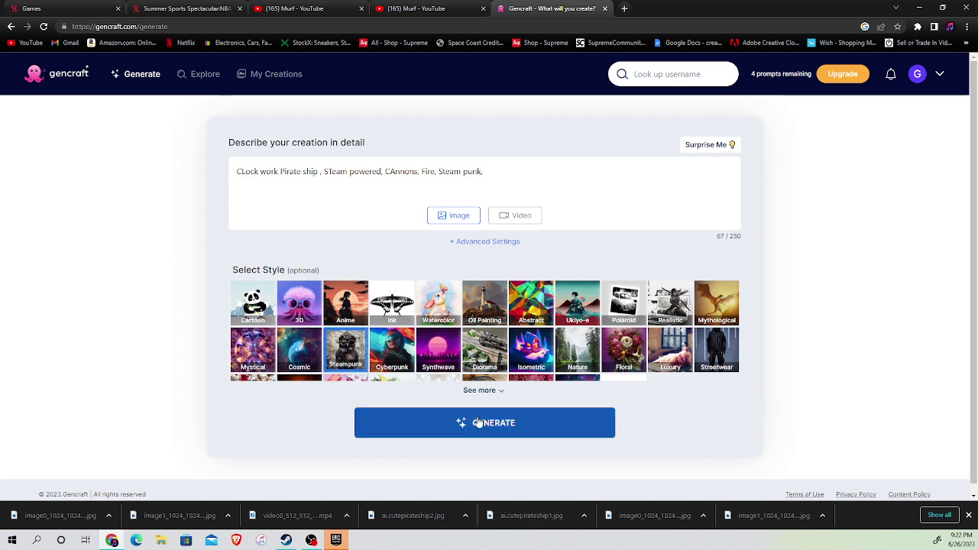
Select the prompt text, generate the Steampunk images, and like the rose card.
{"action": "left_click_drag", "start_coordinate": [486, 172], "coordinate": [231, 173]}
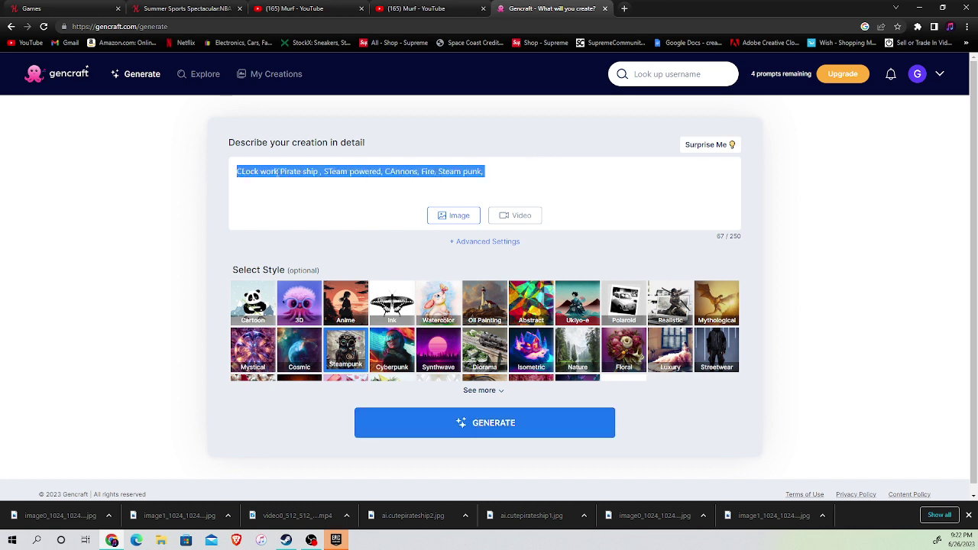
{"action": "left_click", "coordinate": [483, 173]}
{"action": "left_click_drag", "start_coordinate": [484, 172], "coordinate": [152, 178]}
{"action": "left_click", "coordinate": [463, 421]}
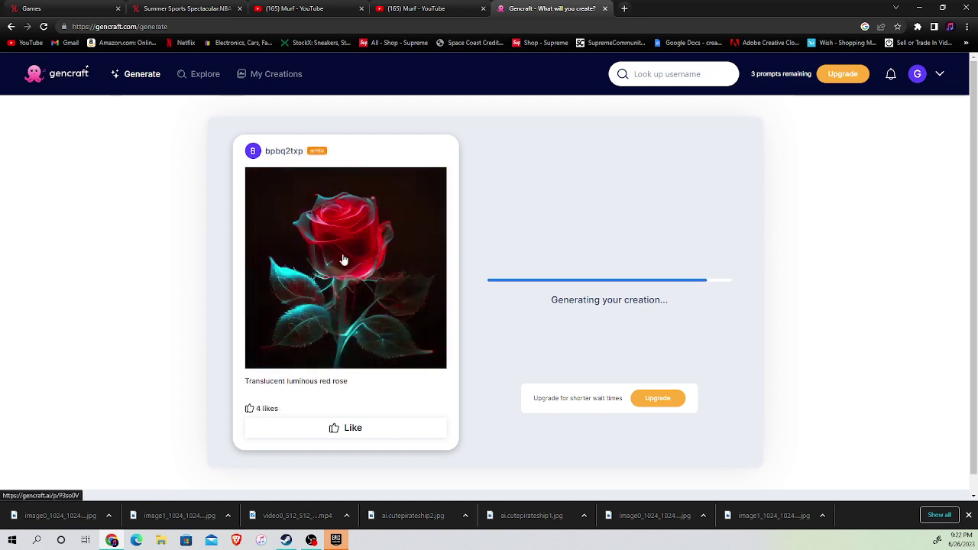
{"action": "left_click", "coordinate": [338, 427]}
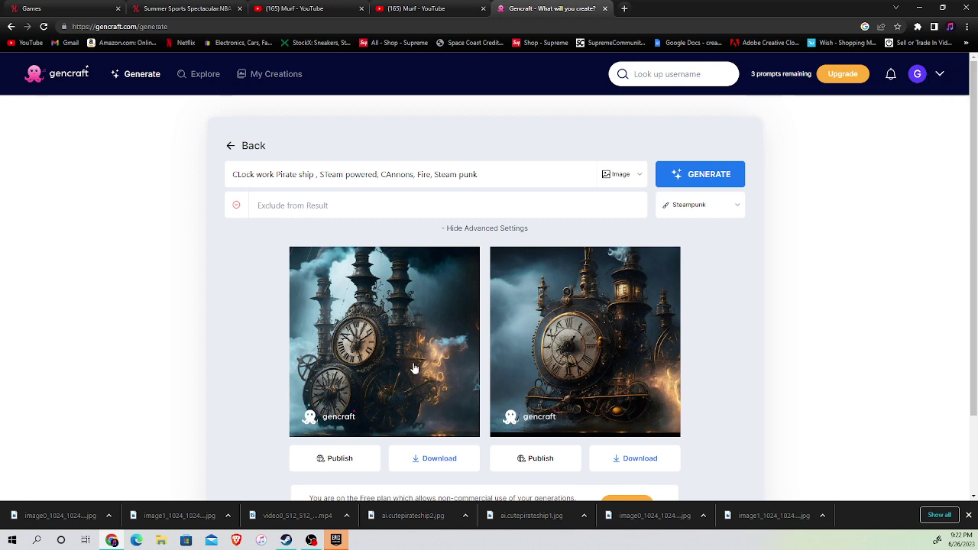
Save the right and left clockwork pirate ship images as JPEGs into AI ART.
{"action": "right_click", "coordinate": [553, 342]}
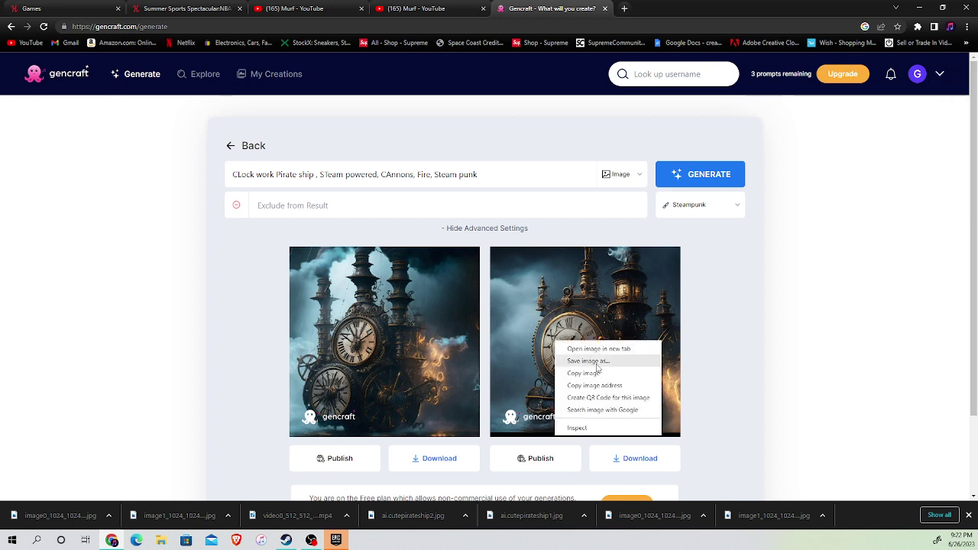
{"action": "left_click", "coordinate": [586, 359]}
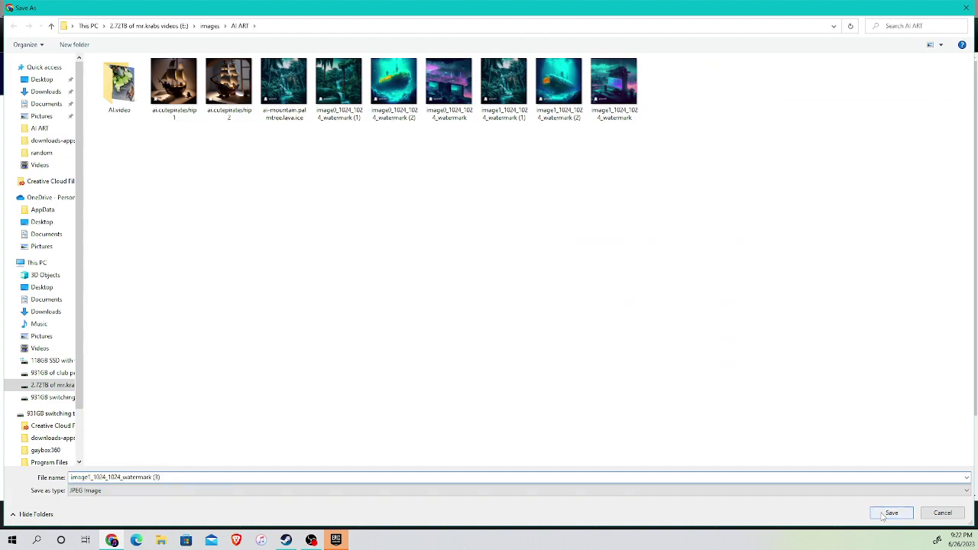
{"action": "key", "text": "Return"}
{"action": "right_click", "coordinate": [370, 335]}
{"action": "left_click", "coordinate": [391, 354]}
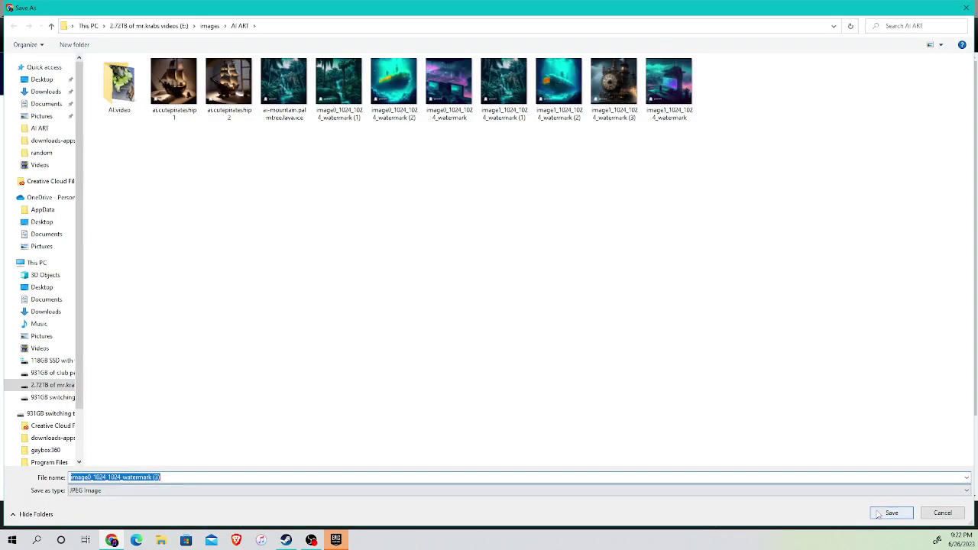
{"action": "left_click", "coordinate": [891, 512]}
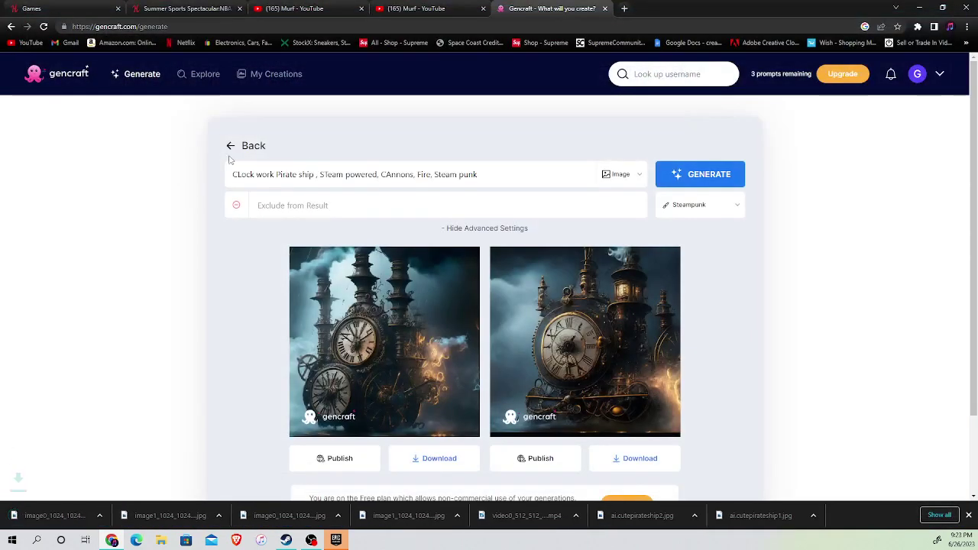
{"action": "right_click", "coordinate": [120, 152]}
Switch to Video mode, paste the clockwork pirate ship prompt, and generate.
{"action": "left_click", "coordinate": [162, 181]}
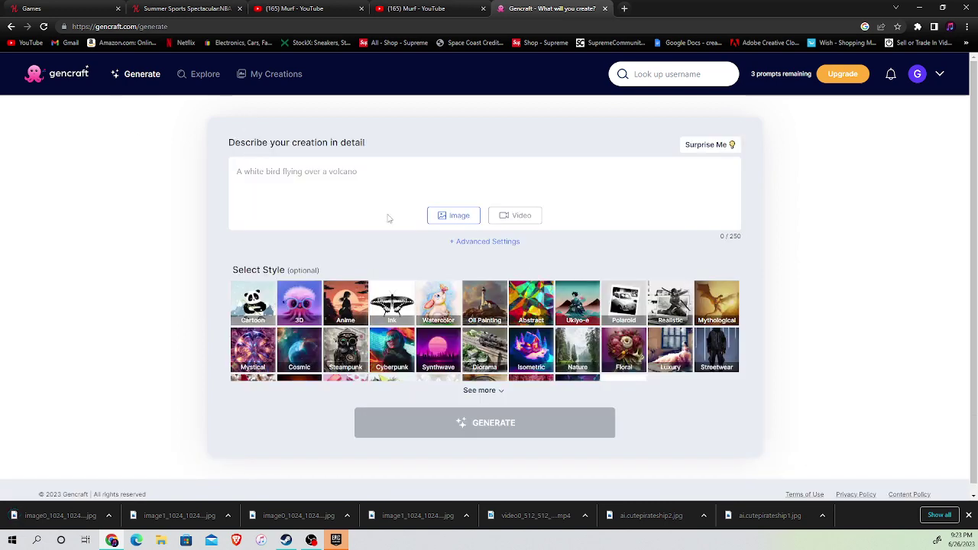
{"action": "left_click", "coordinate": [510, 214]}
{"action": "key", "text": "ctrl+v"}
{"action": "left_click", "coordinate": [518, 422]}
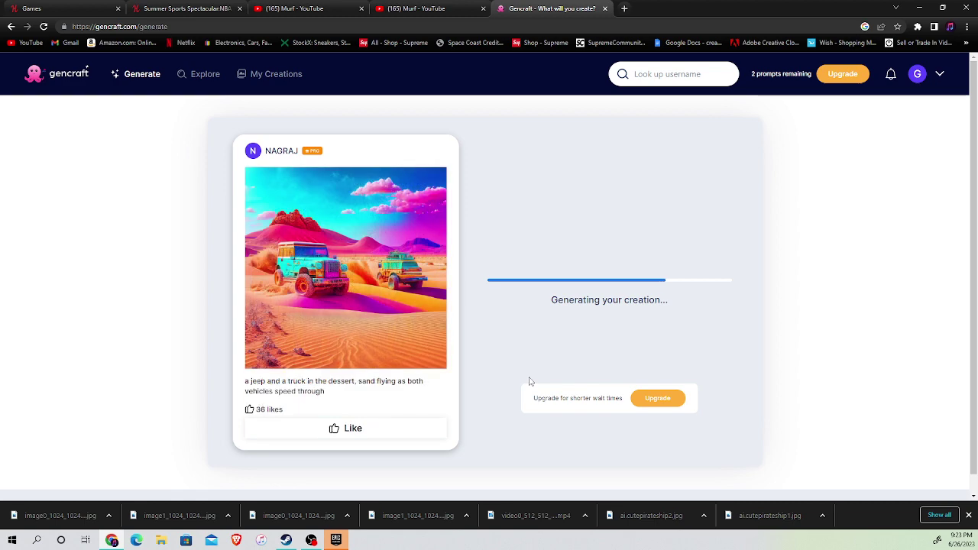
Like the jeep-in-the-desert showcase image and save it from its own tab.
{"action": "left_click", "coordinate": [336, 428]}
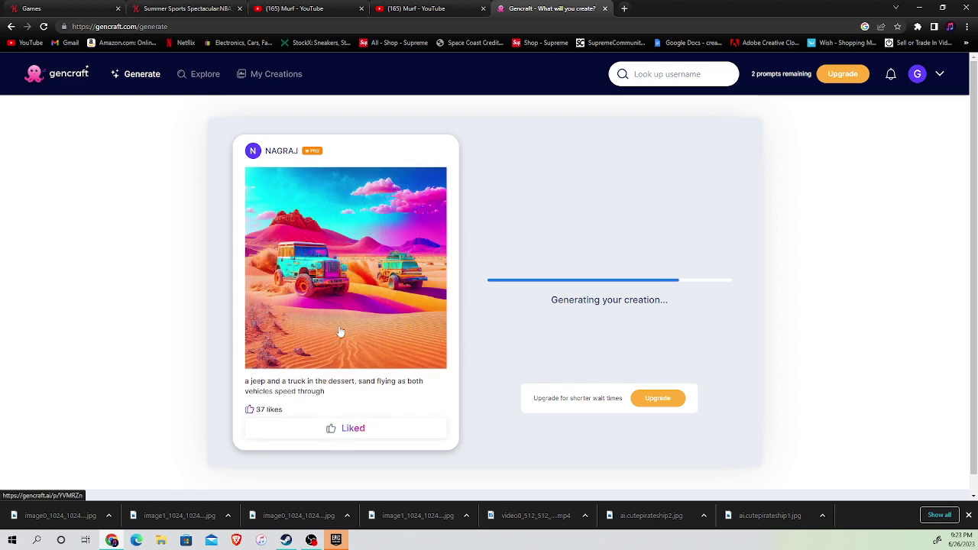
{"action": "middle_click", "coordinate": [415, 254]}
{"action": "left_click", "coordinate": [646, 8]}
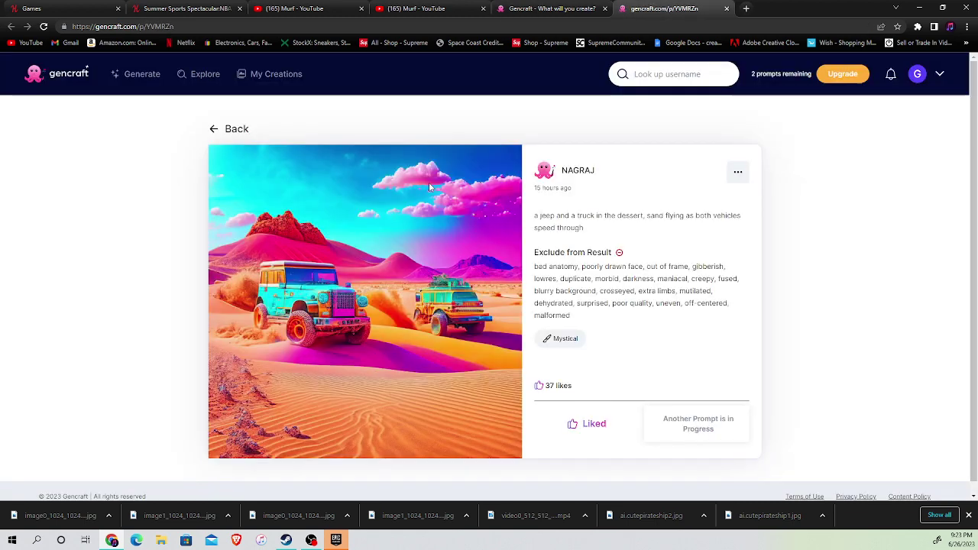
{"action": "right_click", "coordinate": [348, 320]}
{"action": "left_click", "coordinate": [398, 341]}
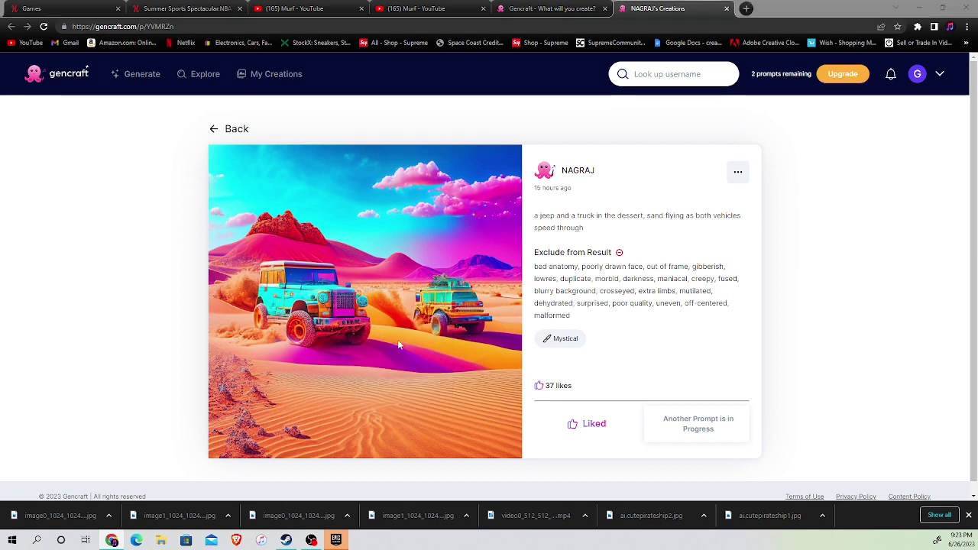
{"action": "left_click", "coordinate": [892, 513]}
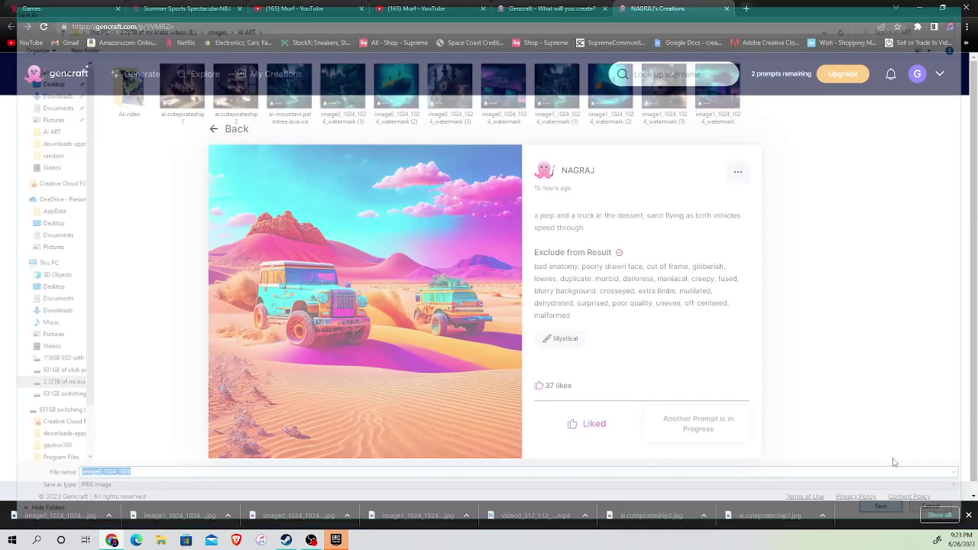
Try saving the clock-face video into AI.video, declining to replace video0_512_512_watermark.mp4.
{"action": "left_click", "coordinate": [725, 10]}
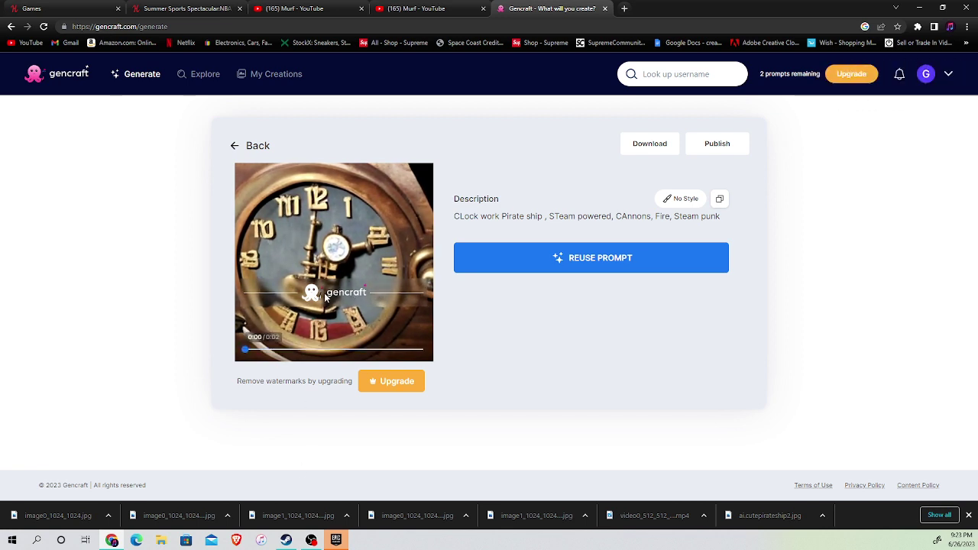
{"action": "right_click", "coordinate": [339, 249]}
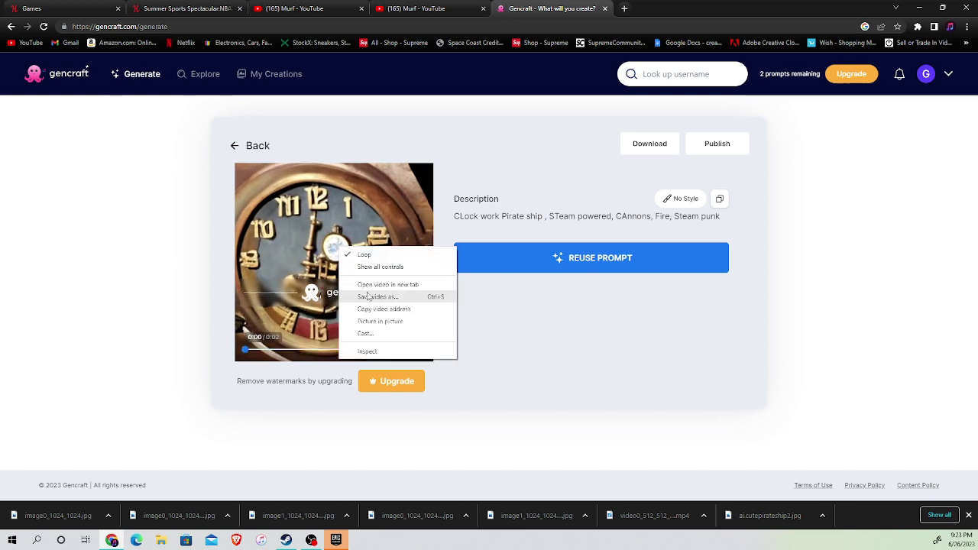
{"action": "left_click", "coordinate": [401, 297]}
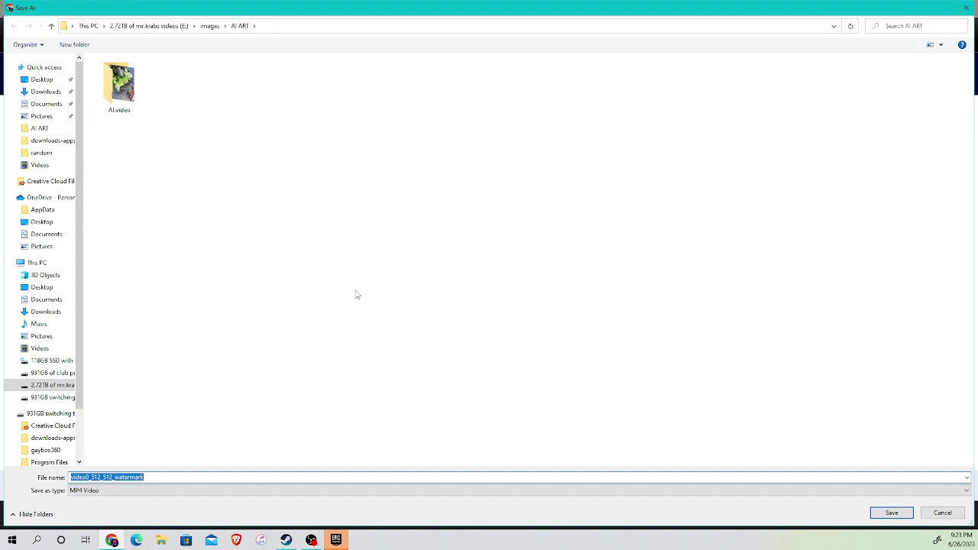
{"action": "double_click", "coordinate": [124, 86]}
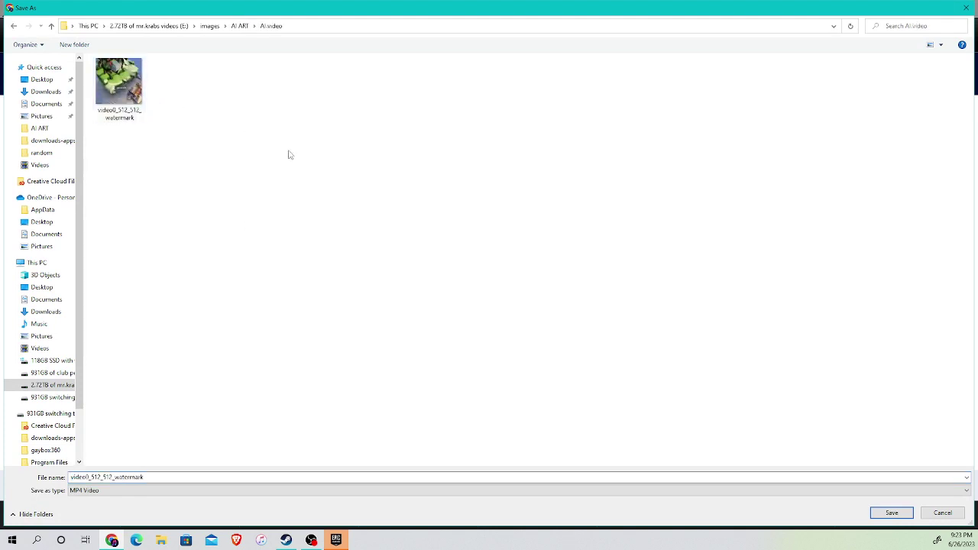
{"action": "key", "text": "Return"}
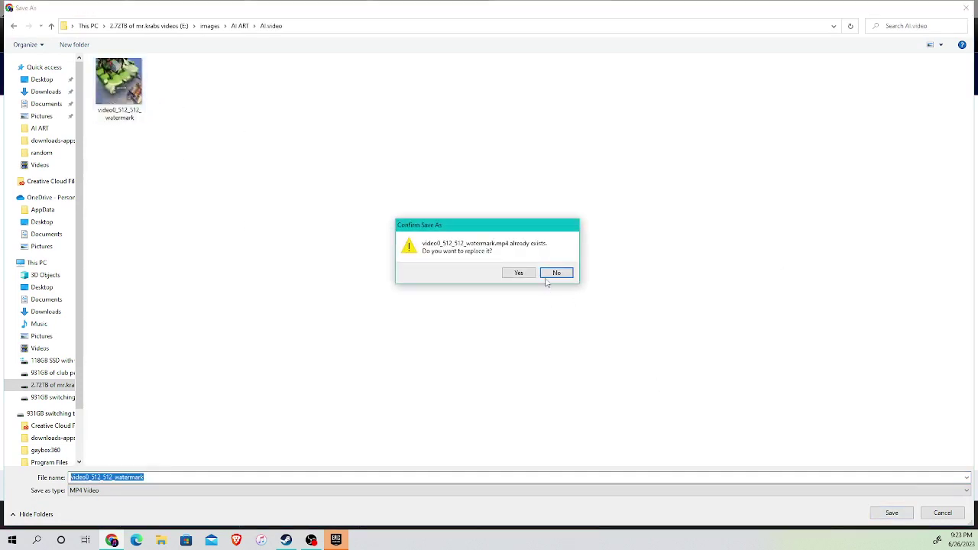
{"action": "left_click", "coordinate": [549, 275]}
{"action": "key", "text": "Escape"}
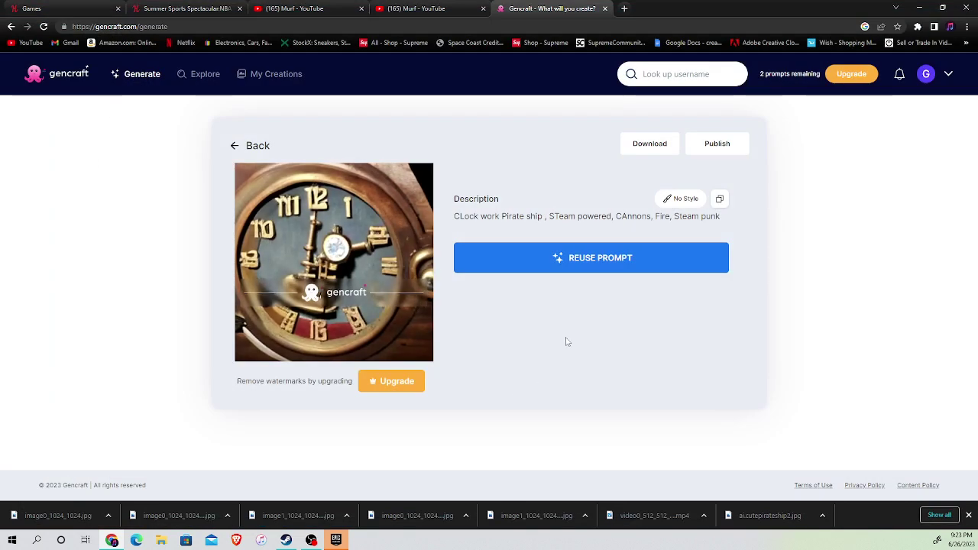
Enter the prompt 'Nuke Explosion going off on an island', correcting the misspelled words.
{"action": "left_click", "coordinate": [237, 144]}
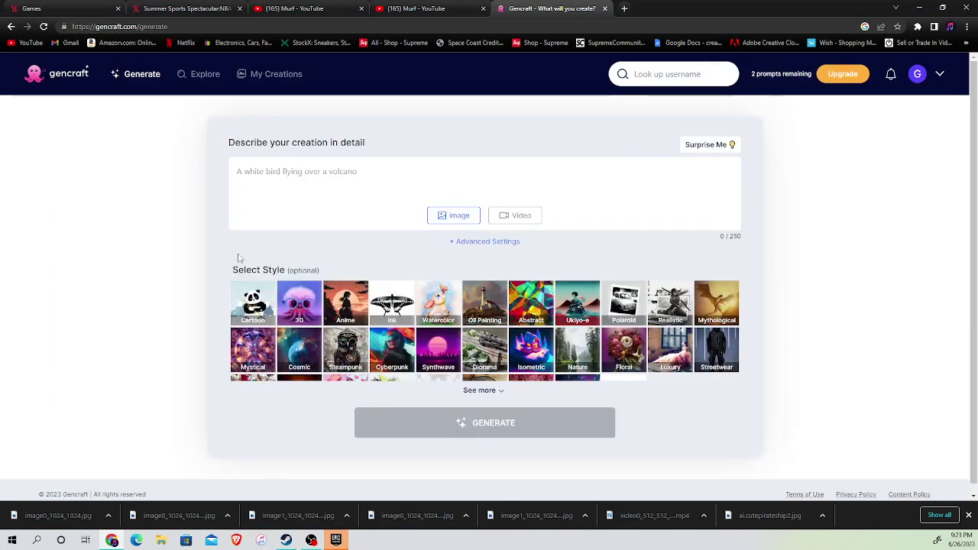
{"action": "left_click", "coordinate": [330, 178]}
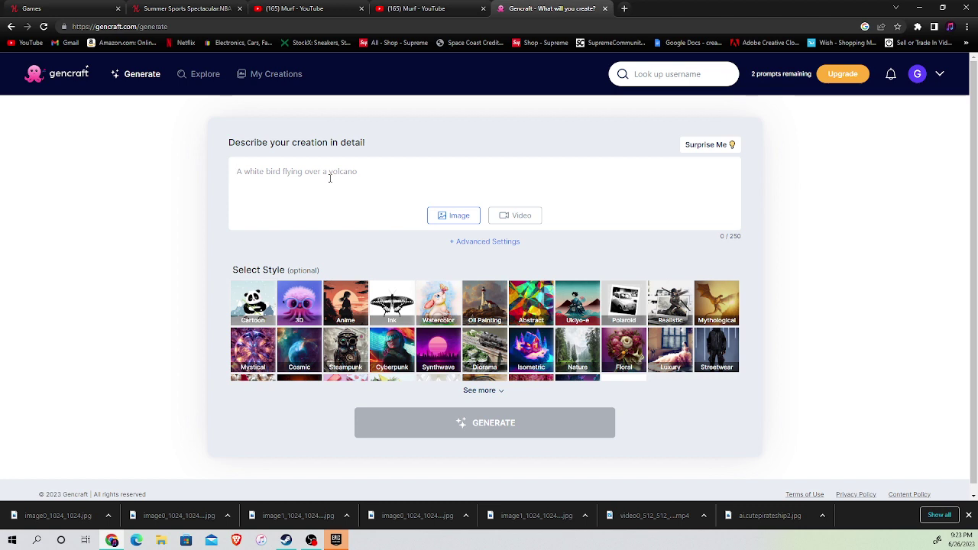
{"action": "type", "text": "Nuke Exploiso"}
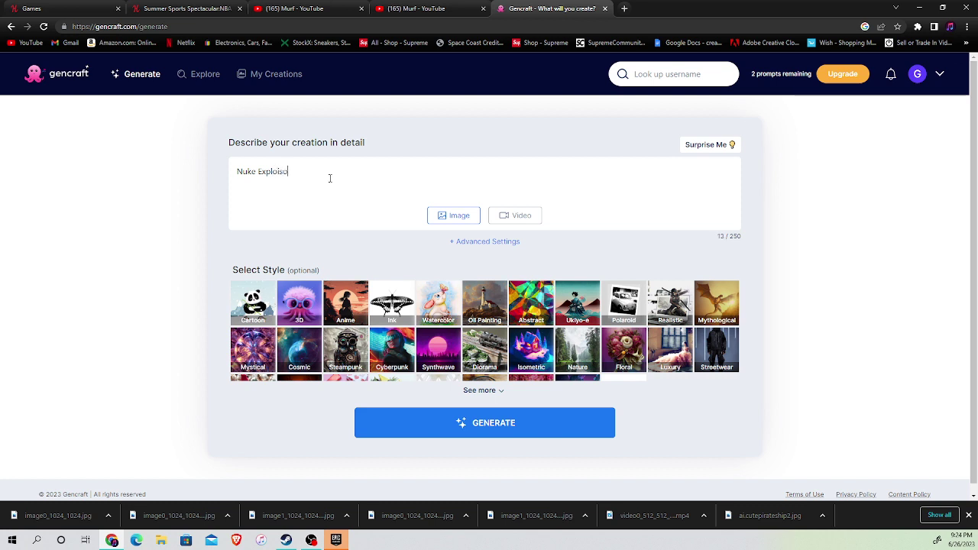
{"action": "type", "text": "n"}
{"action": "right_click", "coordinate": [293, 171]}
{"action": "left_click", "coordinate": [321, 179]}
{"action": "type", "text": "going off on an islnad"}
{"action": "key", "text": "BackSpace"}
{"action": "key", "text": "BackSpace"}
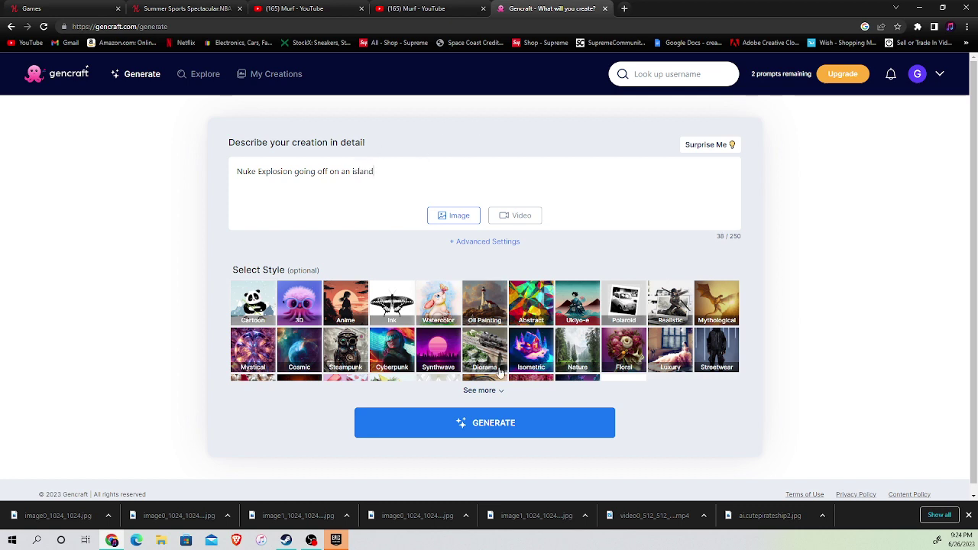
Generate the nuke explosion video, then like and save the blue-red market showcase image.
{"action": "left_click", "coordinate": [530, 425]}
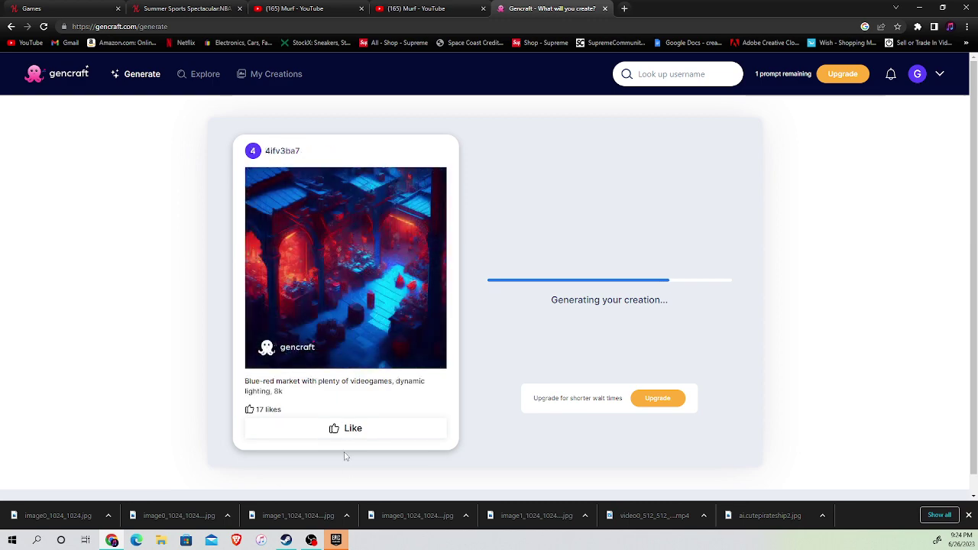
{"action": "left_click", "coordinate": [349, 436]}
{"action": "right_click", "coordinate": [363, 291]}
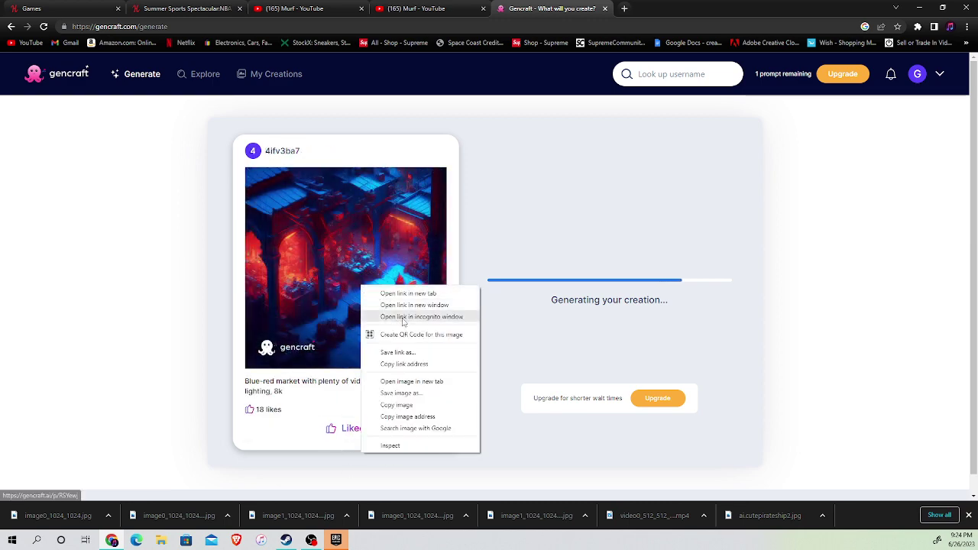
{"action": "left_click", "coordinate": [413, 392]}
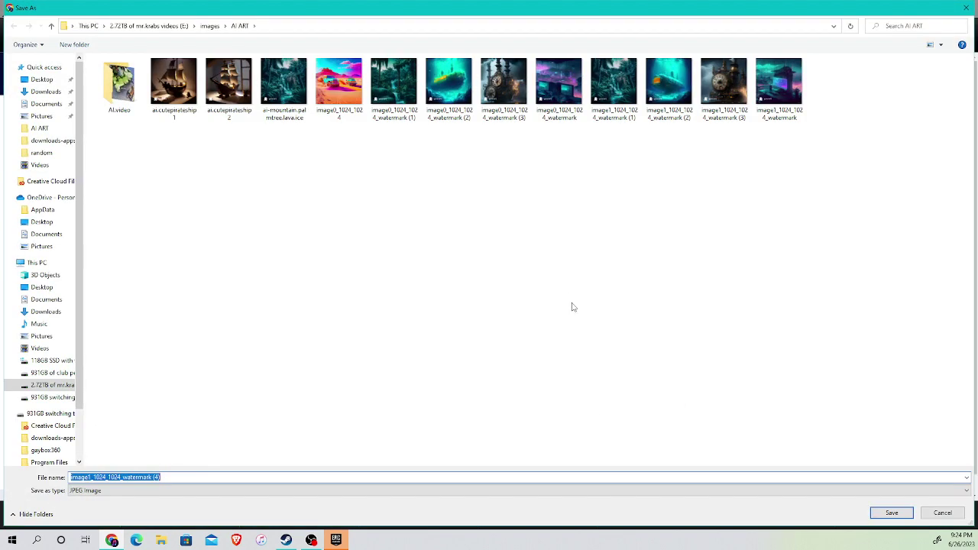
{"action": "left_click", "coordinate": [892, 511]}
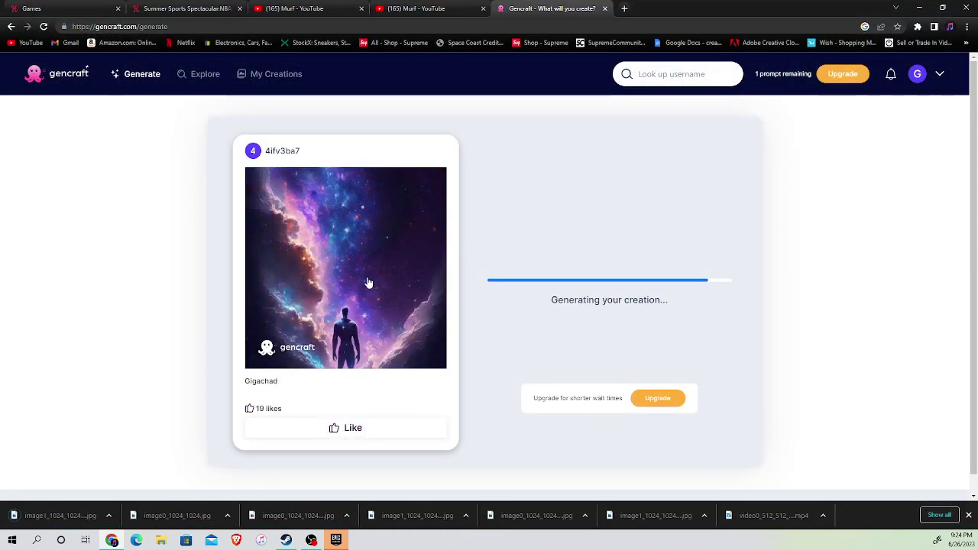
Save the Gigachad space showcase image to AI ART and like it.
{"action": "right_click", "coordinate": [344, 280]}
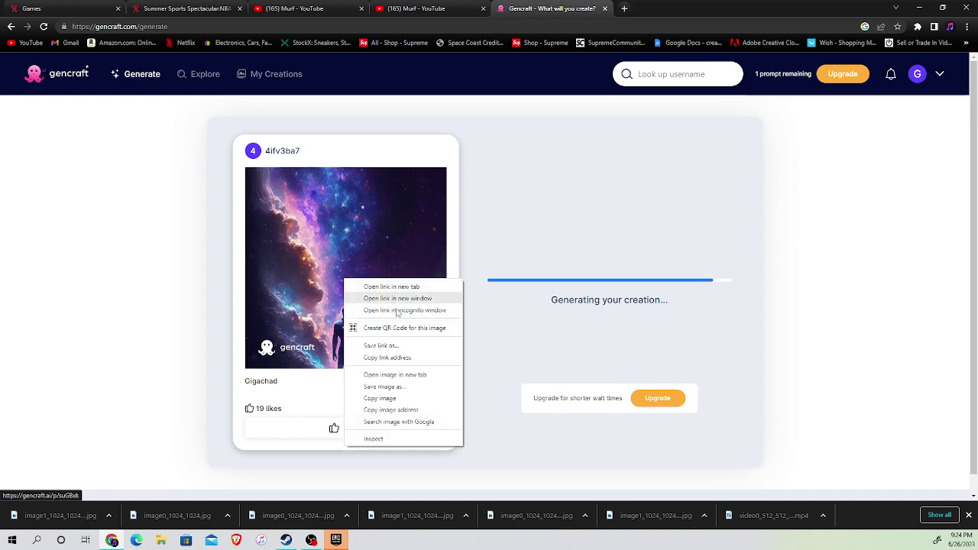
{"action": "left_click", "coordinate": [394, 387]}
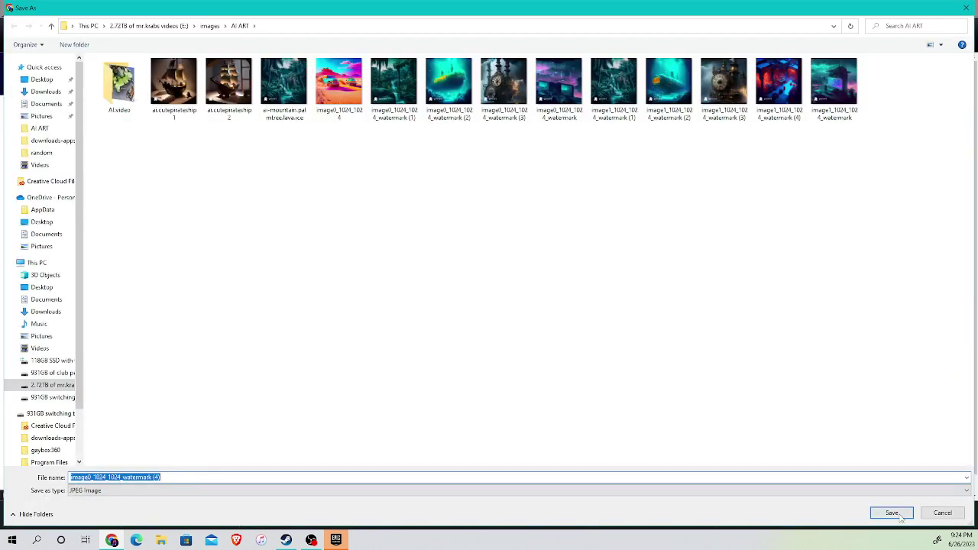
{"action": "left_click", "coordinate": [899, 517]}
{"action": "left_click", "coordinate": [334, 428]}
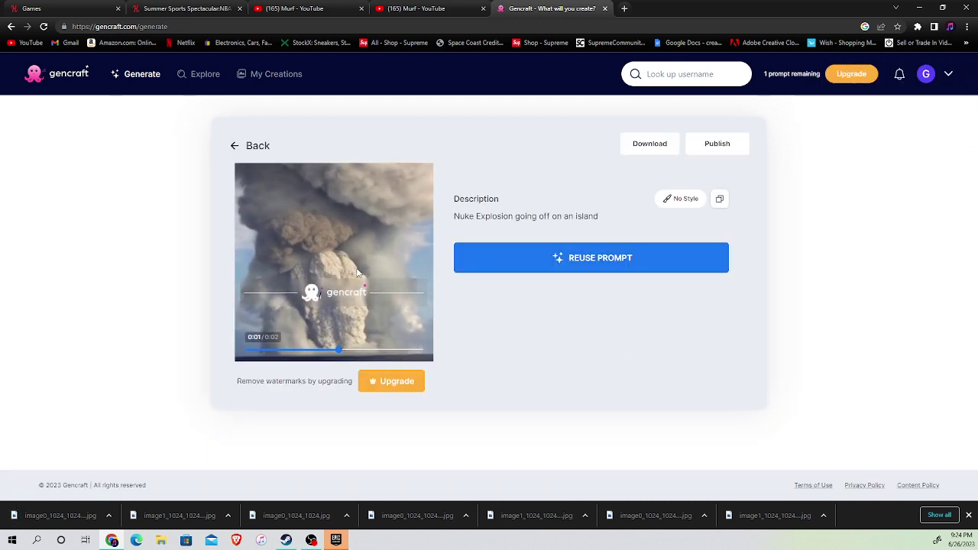
Save the nuke explosion video into AI.video as video0_512_512_watermark54.mp4 without replacing the existing file.
{"action": "right_click", "coordinate": [355, 245]}
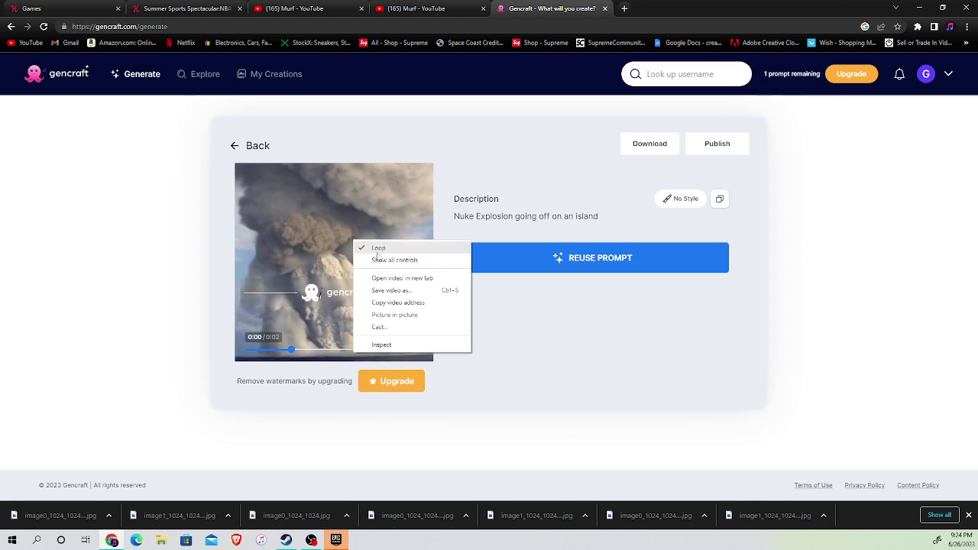
{"action": "left_click", "coordinate": [392, 296]}
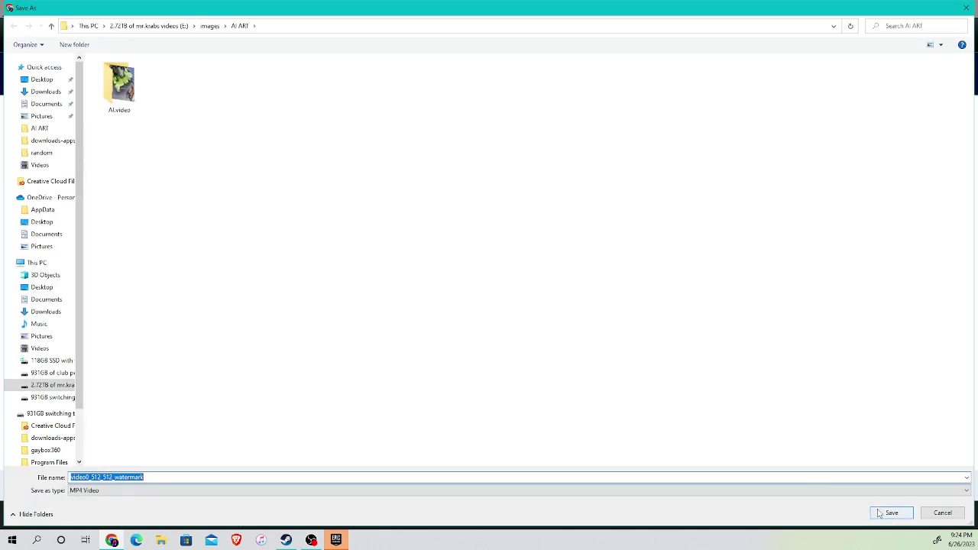
{"action": "double_click", "coordinate": [131, 95]}
{"action": "left_click", "coordinate": [891, 513]}
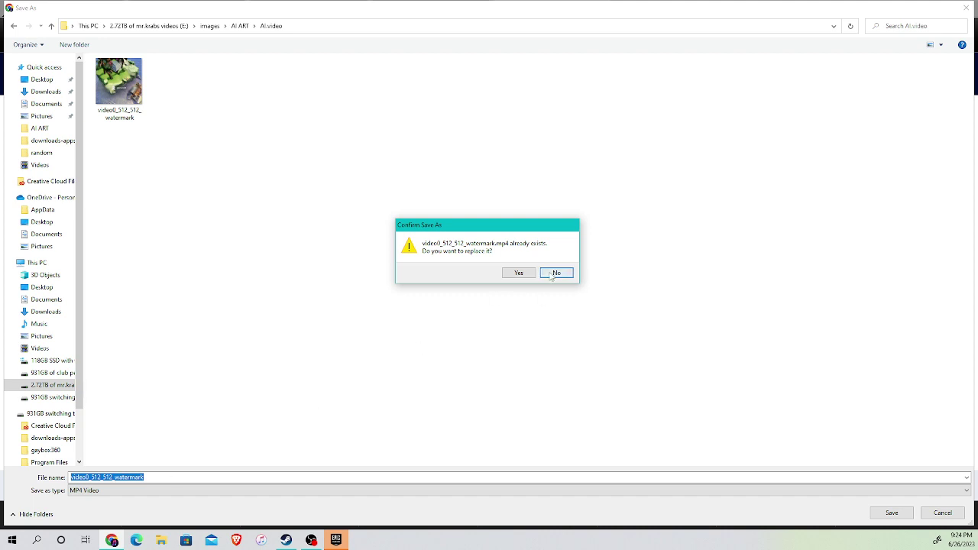
{"action": "left_click", "coordinate": [556, 272]}
{"action": "left_click", "coordinate": [147, 477]}
{"action": "type", "text": "5454545454545"}
{"action": "left_click", "coordinate": [892, 512]}
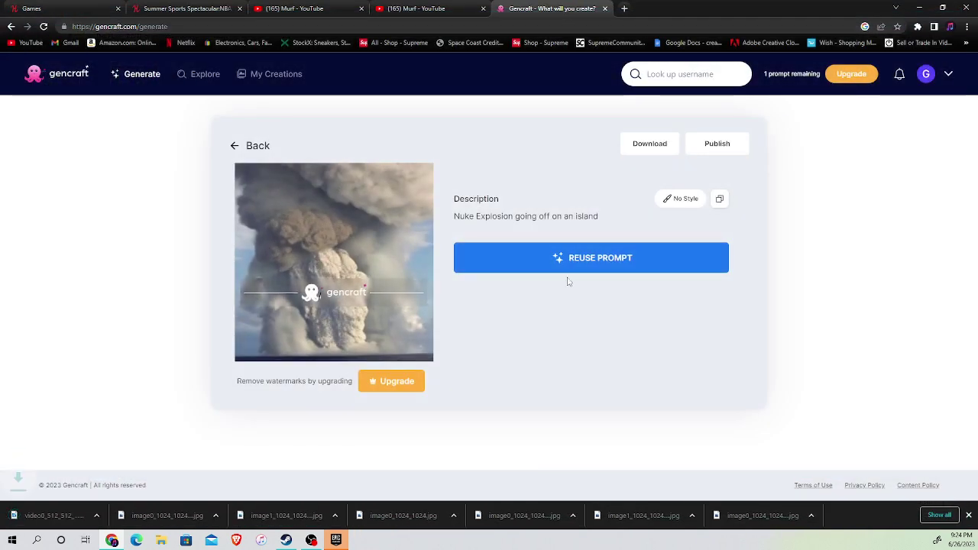
Return to the creation form and write the prompt 'Submarine Implosion under water', fixing the misspellings.
{"action": "left_click", "coordinate": [252, 145]}
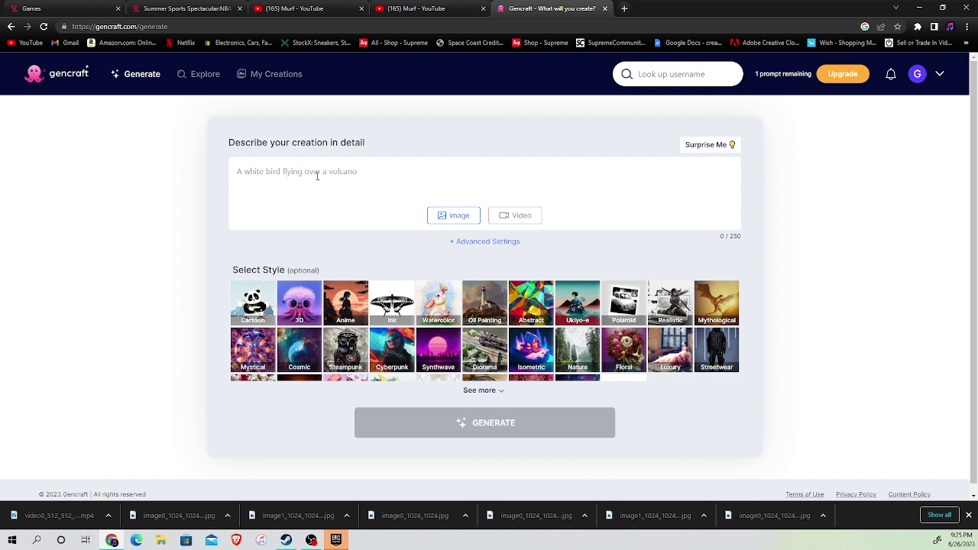
{"action": "type", "text": "s"}
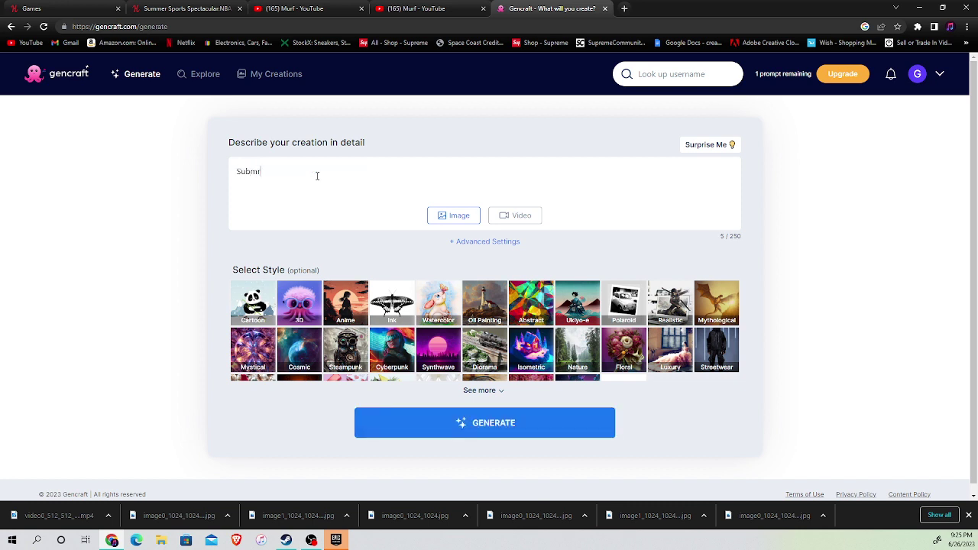
{"action": "key", "text": "BackSpace"}
{"action": "key", "text": "BackSpace"}
{"action": "type", "text": "on"}
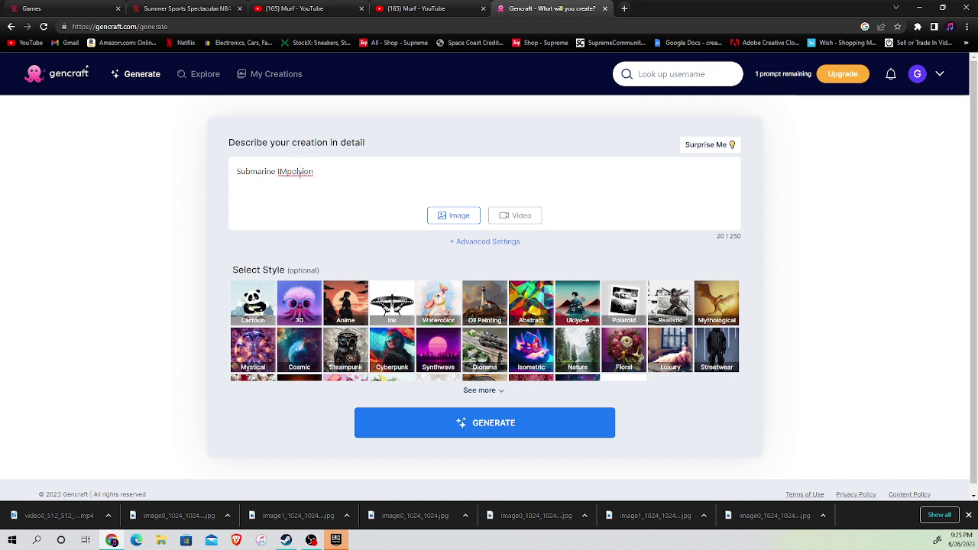
{"action": "right_click", "coordinate": [299, 174]}
{"action": "left_click", "coordinate": [336, 180]}
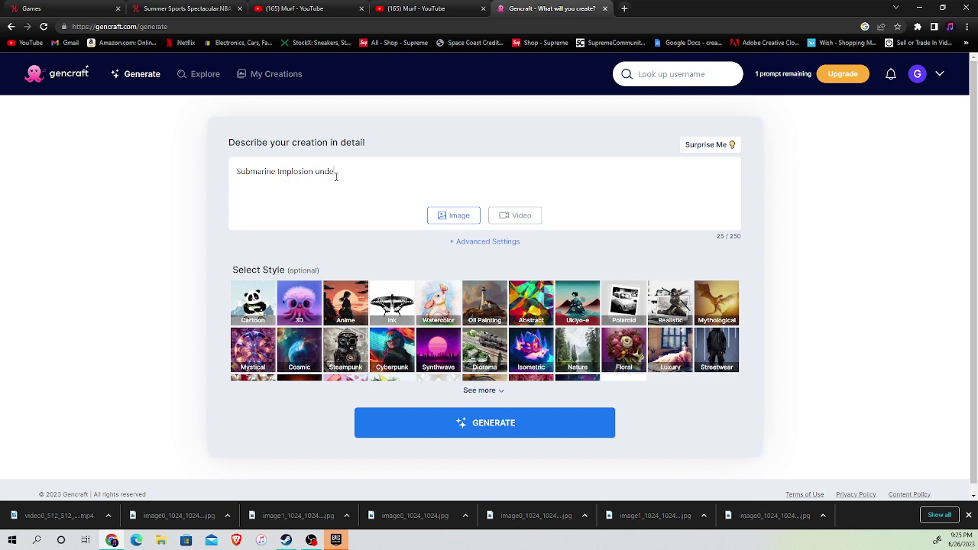
{"action": "type", "text": "underwater"}
Generate the submarine creation, then like the Kermit frog sample and save it to AI ART with 'babycat' added to its name.
{"action": "left_click", "coordinate": [511, 428]}
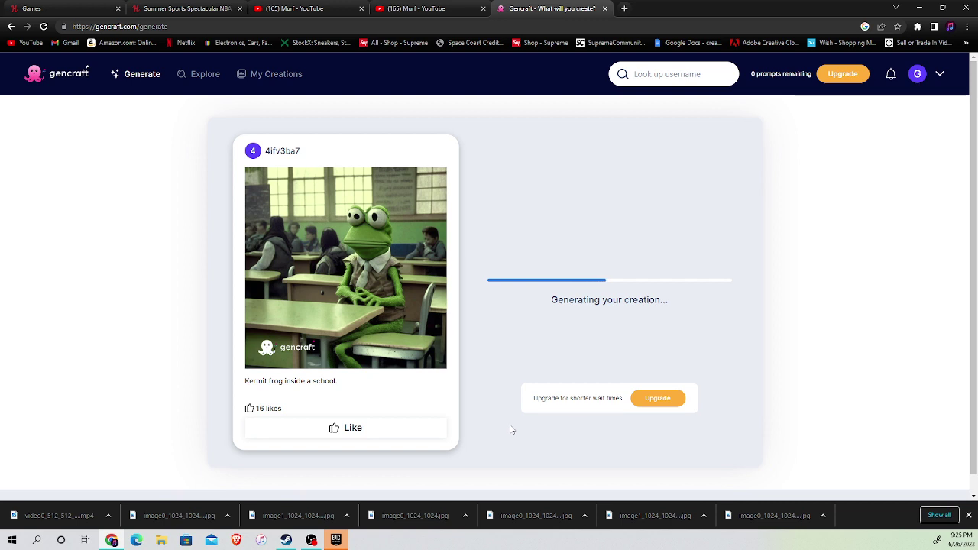
{"action": "left_click", "coordinate": [336, 425]}
{"action": "right_click", "coordinate": [364, 266]}
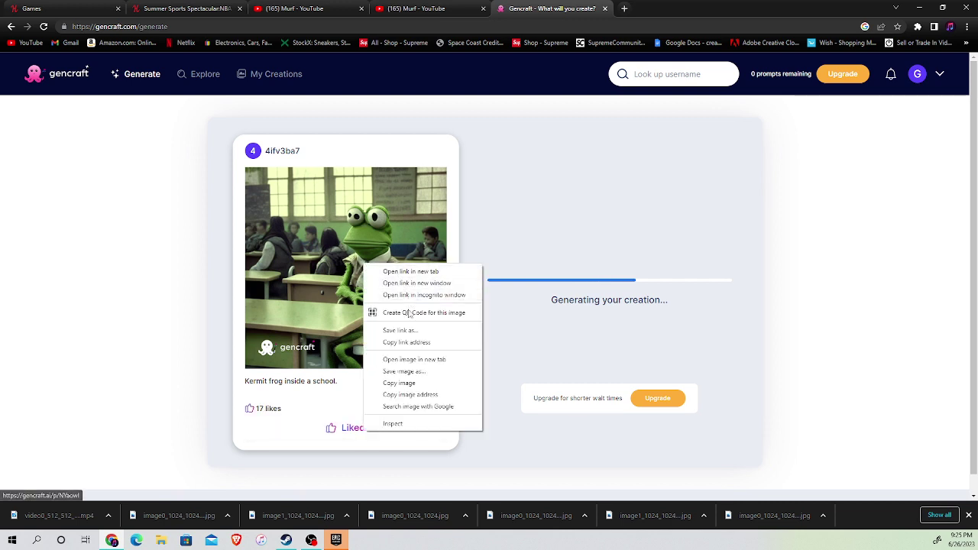
{"action": "left_click", "coordinate": [403, 371]}
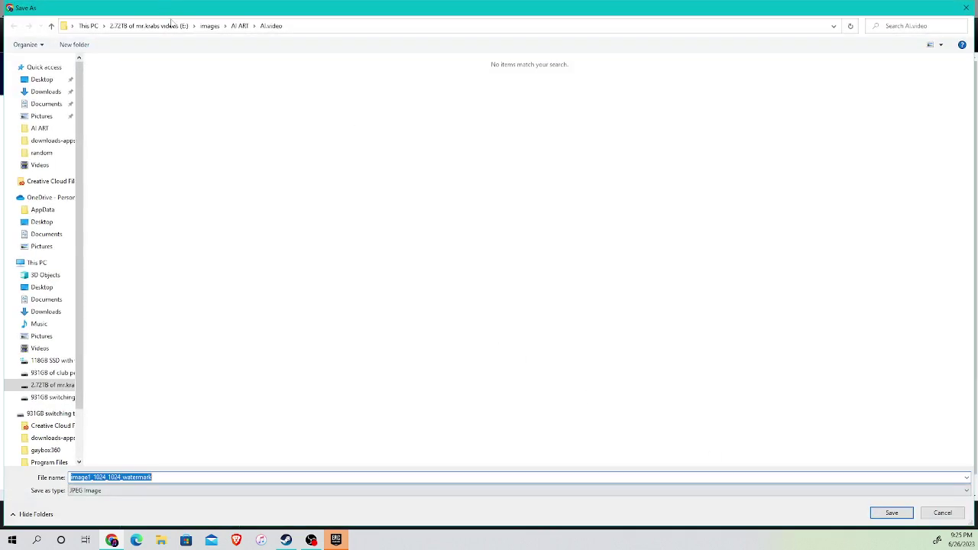
{"action": "left_click", "coordinate": [239, 26]}
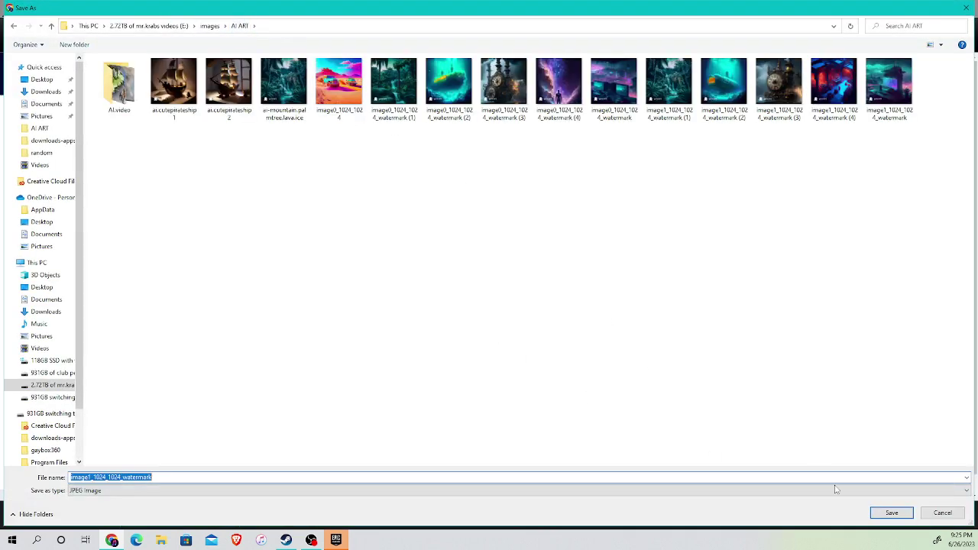
{"action": "left_click", "coordinate": [895, 513]}
{"action": "left_click", "coordinate": [557, 272]}
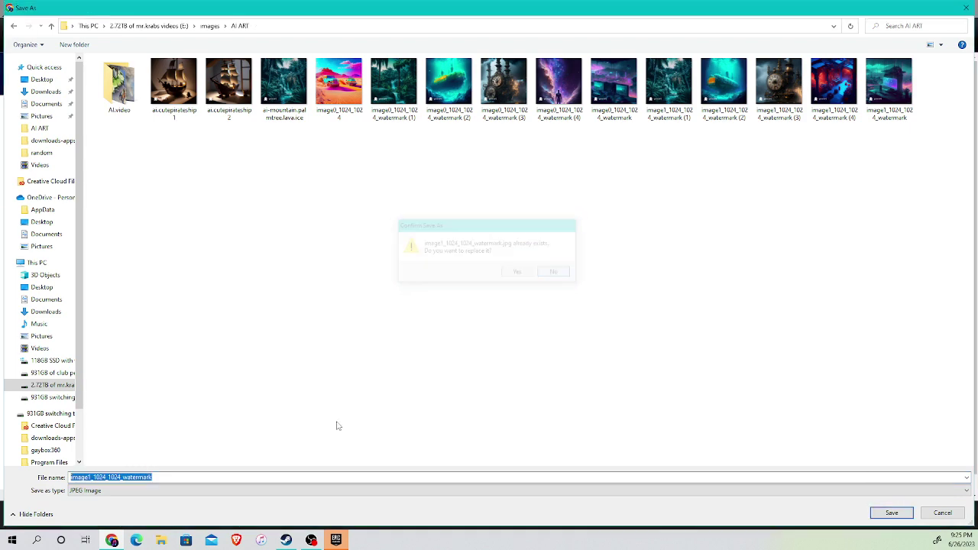
{"action": "left_click", "coordinate": [186, 477]}
{"action": "type", "text": "babycat"}
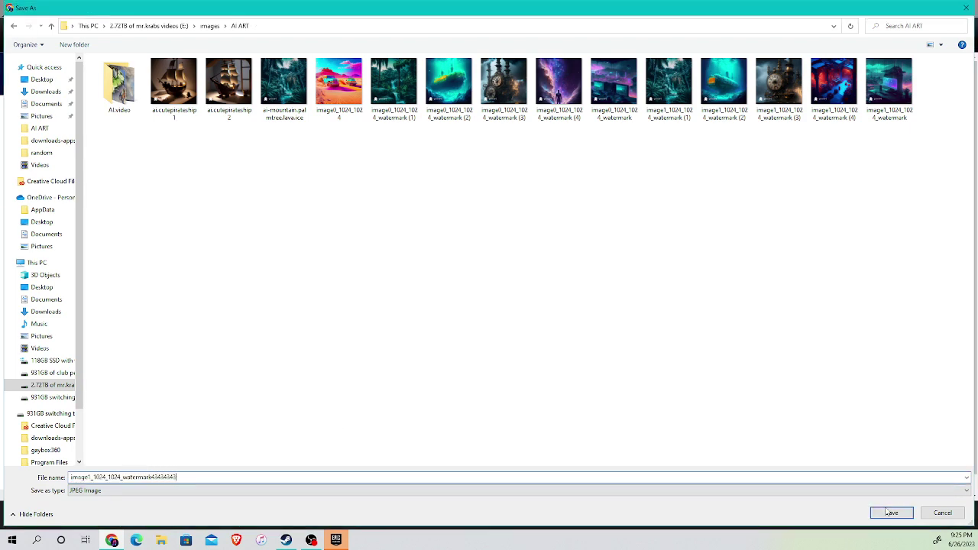
{"action": "left_click", "coordinate": [888, 513]}
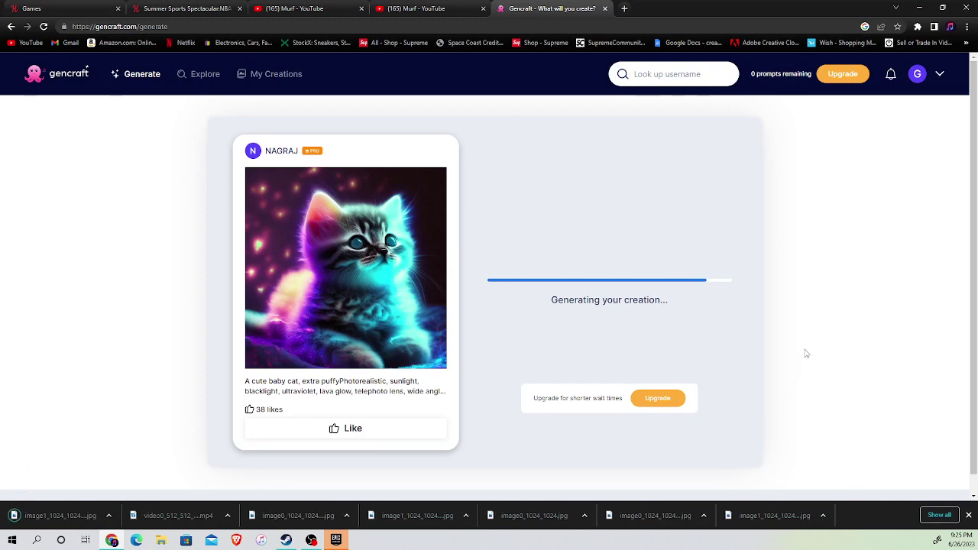
Like the kitten sample image and copy its link address.
{"action": "left_click", "coordinate": [358, 432]}
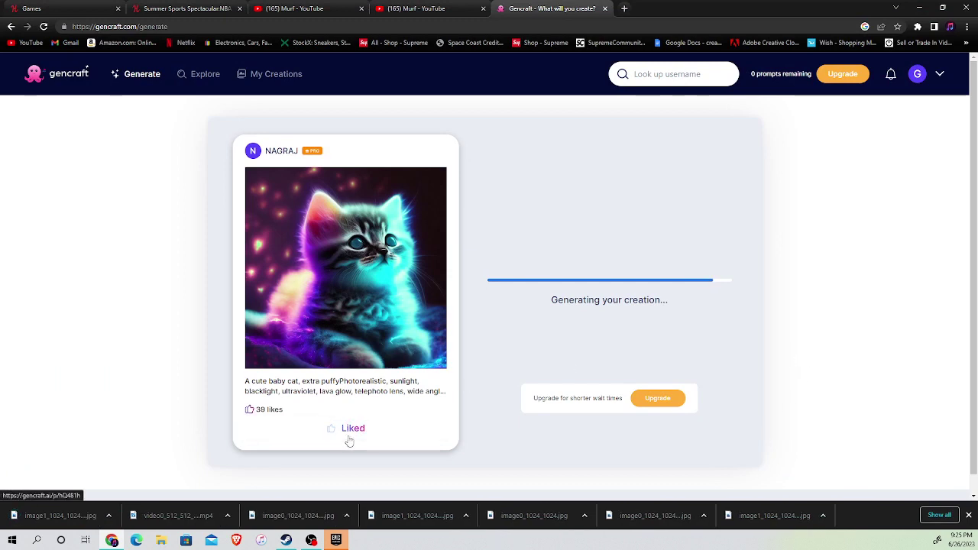
{"action": "right_click", "coordinate": [387, 262]}
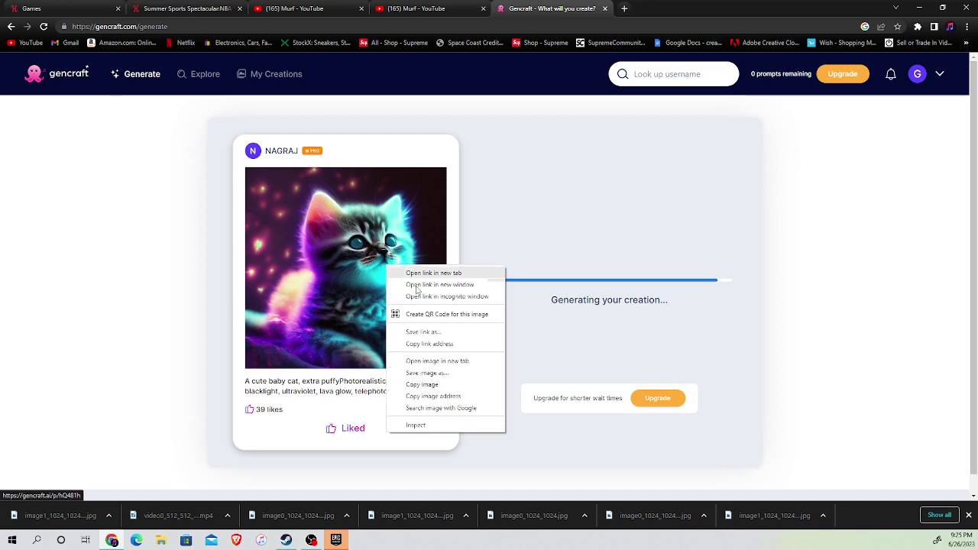
{"action": "left_click", "coordinate": [430, 343]}
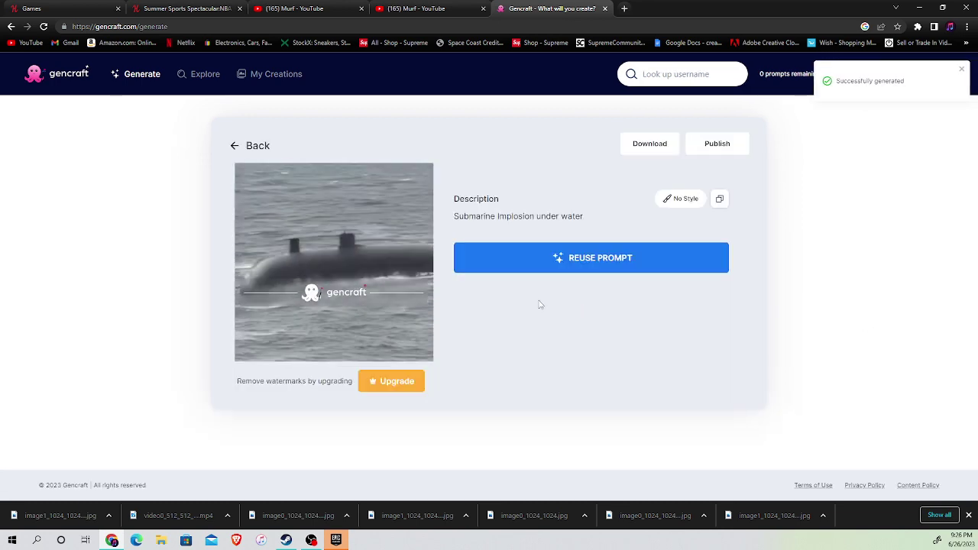
Save the submarine video into AI.video under a new long numeric name, then return to the creation form.
{"action": "right_click", "coordinate": [350, 264]}
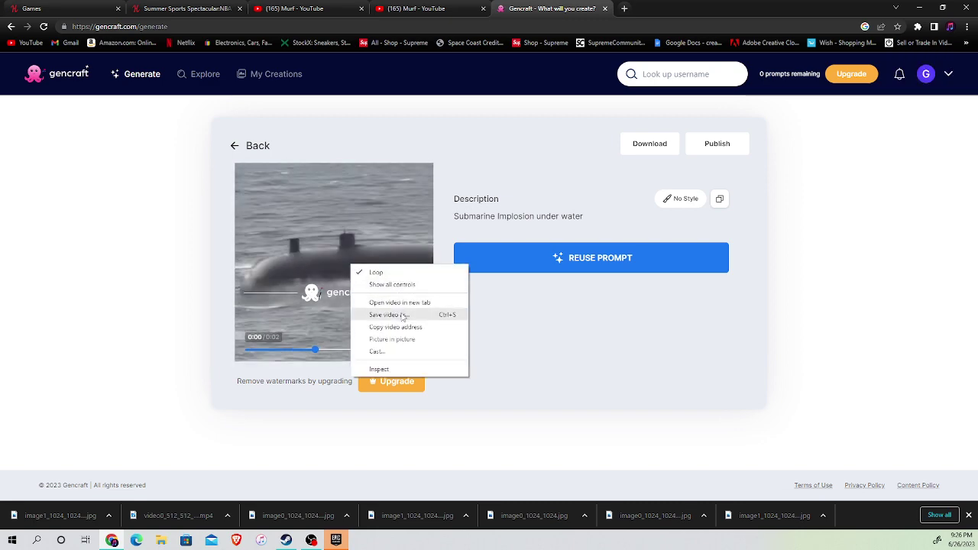
{"action": "left_click", "coordinate": [389, 315]}
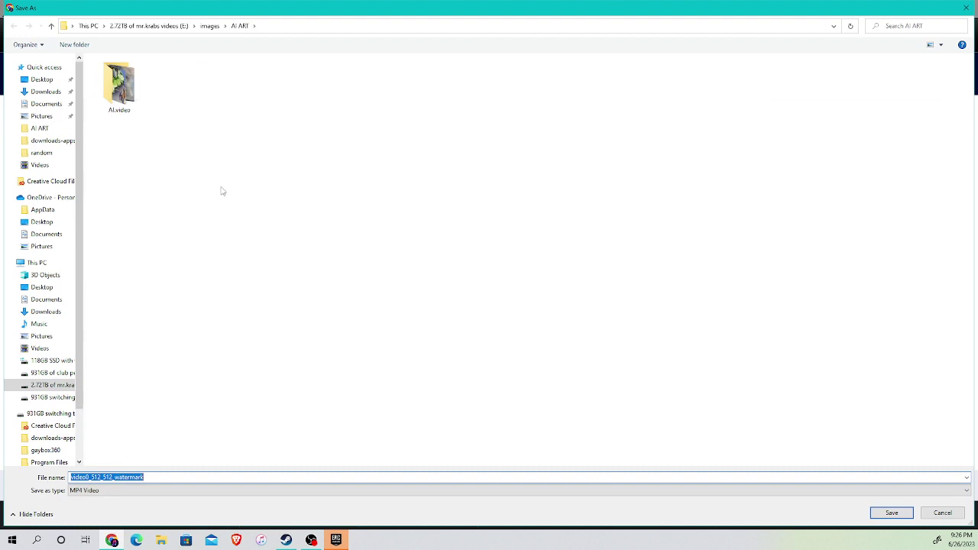
{"action": "left_click", "coordinate": [119, 78]}
{"action": "double_click", "coordinate": [118, 80]}
{"action": "left_click", "coordinate": [891, 512]}
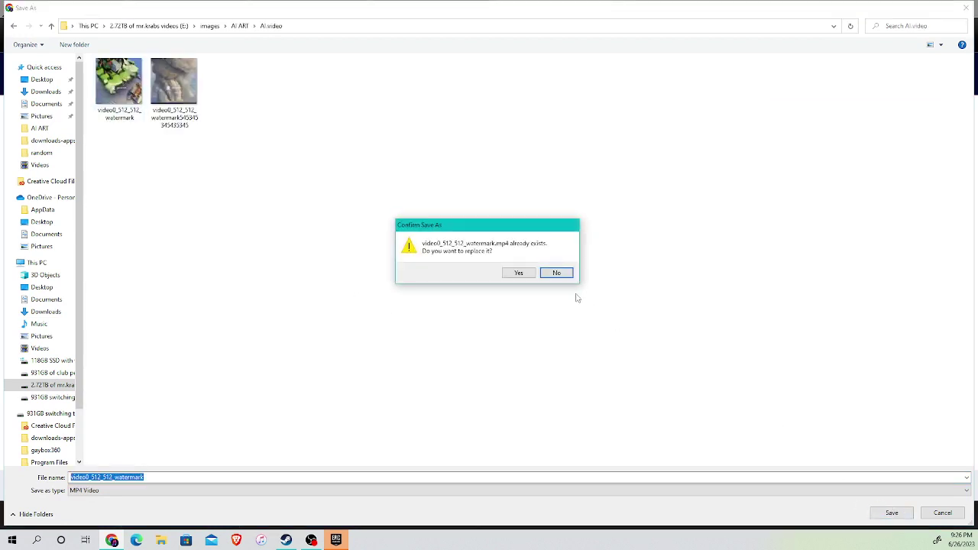
{"action": "left_click", "coordinate": [556, 273]}
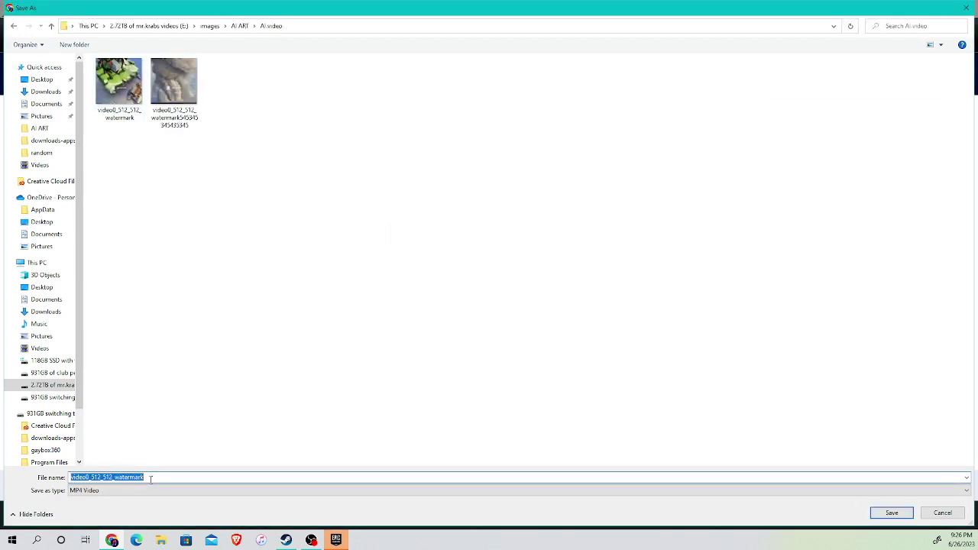
{"action": "type", "text": "5"}
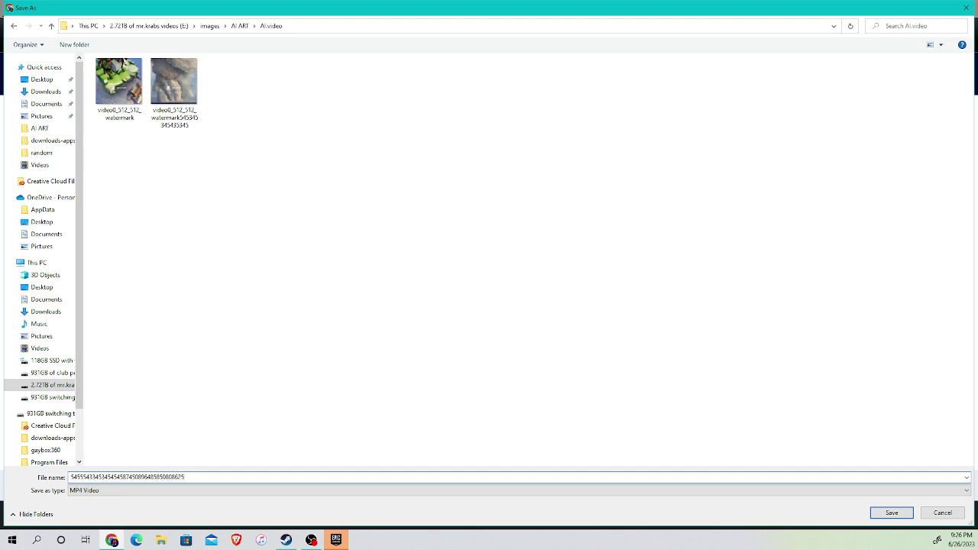
{"action": "type", "text": "6842568249580968885587947803578034078572340750783485873"}
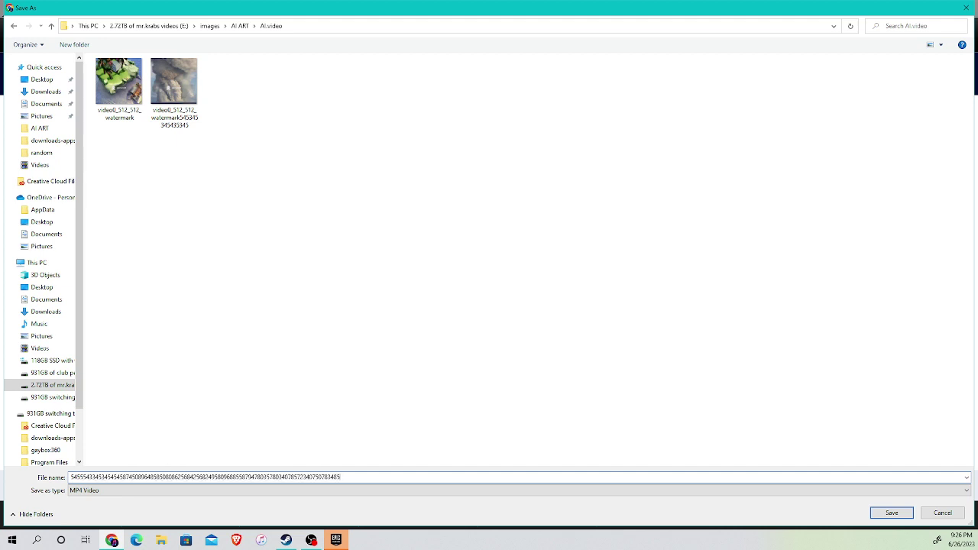
{"action": "type", "text": "907678056978050946879457903487567843560045860897346"}
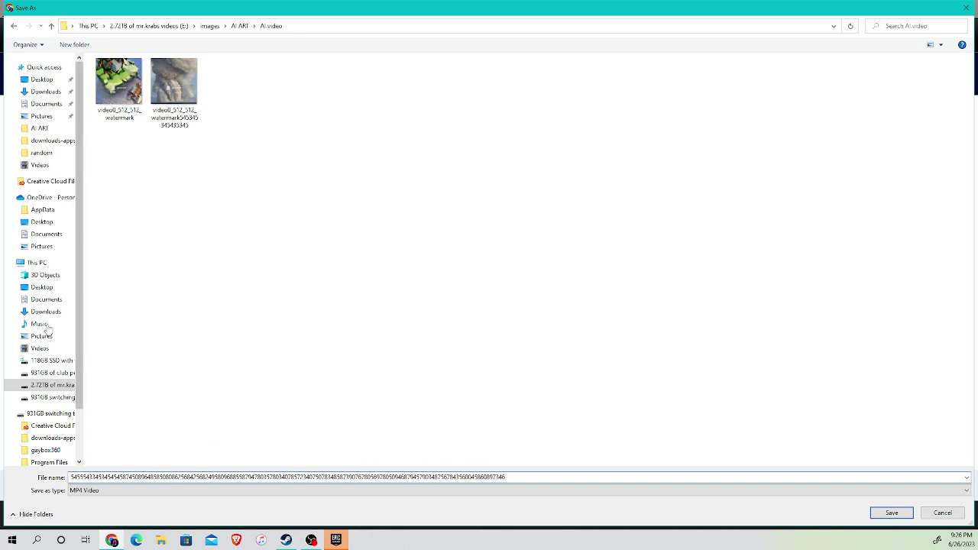
{"action": "left_click", "coordinate": [891, 513]}
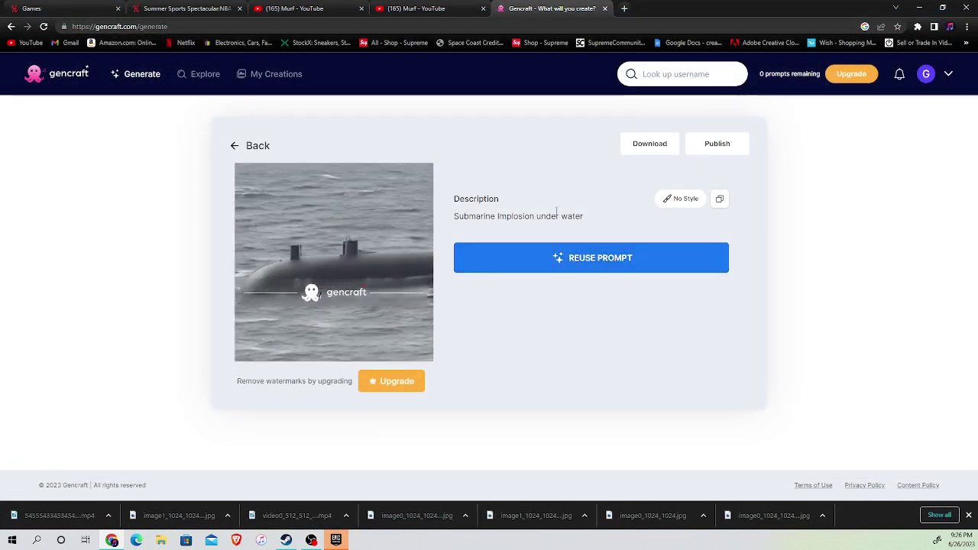
{"action": "left_click", "coordinate": [252, 148]}
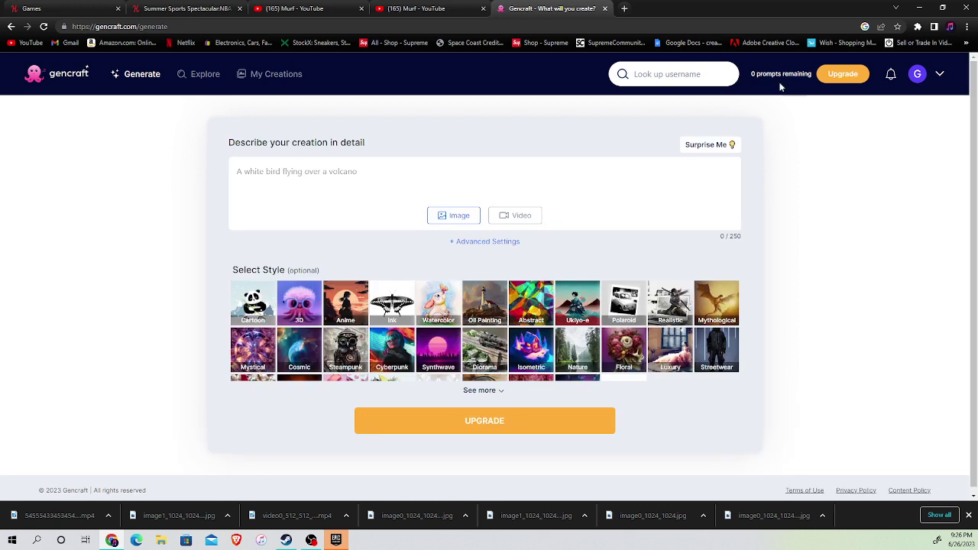